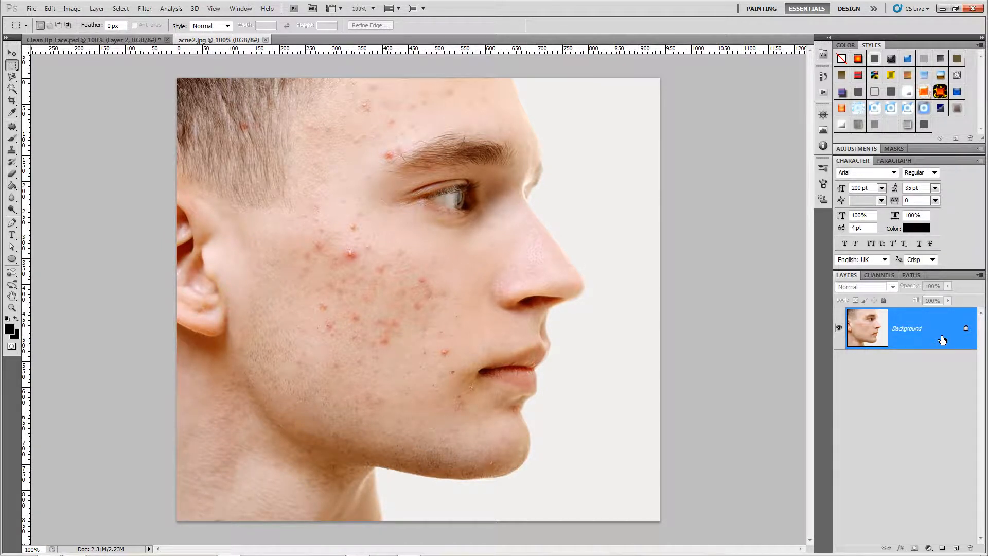
# Step: Duplicate the Background layer and choose the Spot Healing Brush for retouching the copy
pyautogui.hotkey('ctrl', 'j')
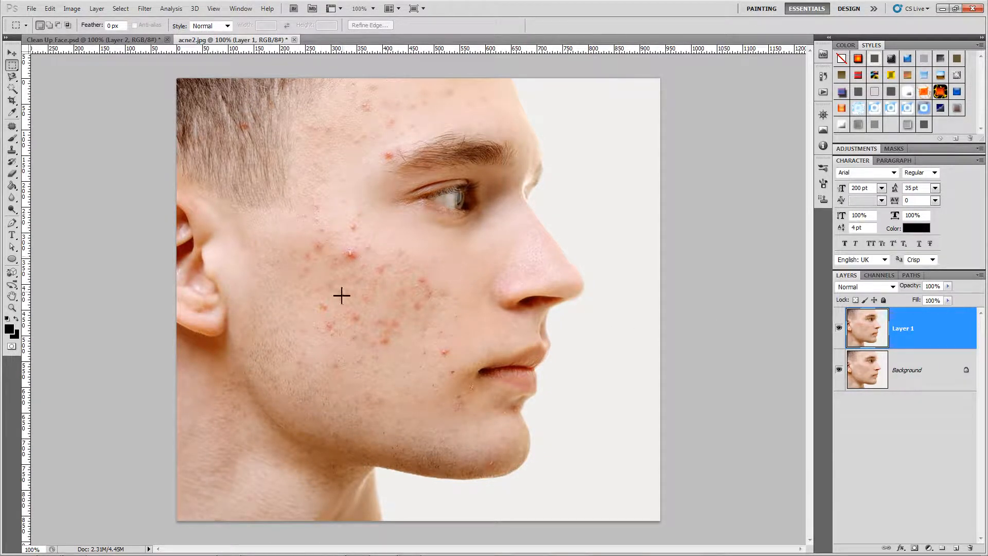
pyautogui.click(14, 127)
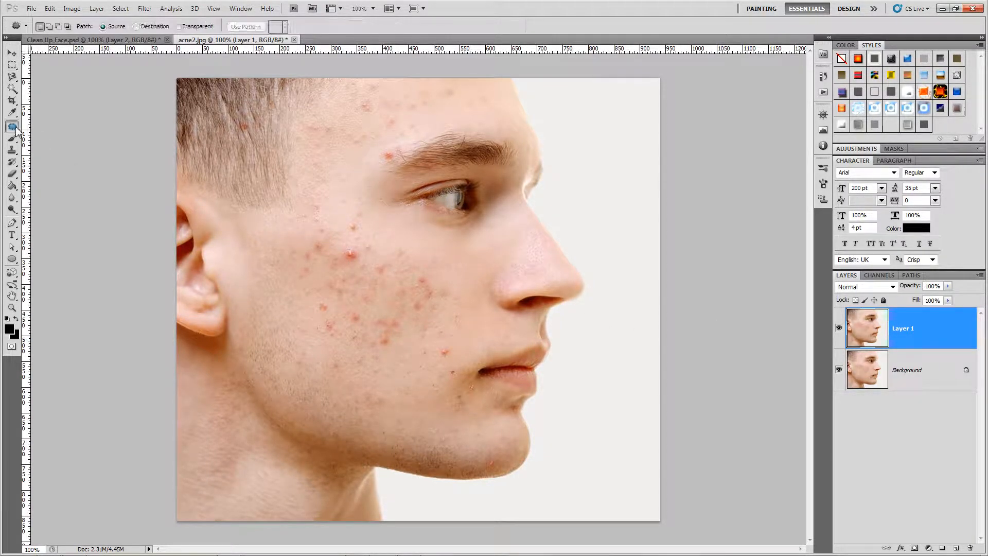
pyautogui.click(57, 125)
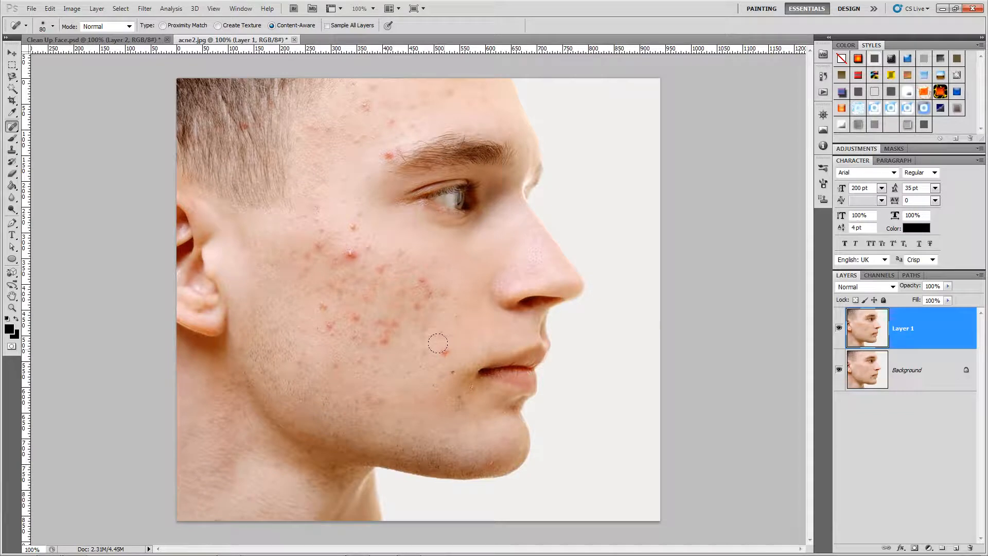
# Step: Heal the two spots beside the mouth, the large red pimple on the upper cheek and the one at the eyebrow's outer end
pyautogui.hotkey('ctrl', '+')
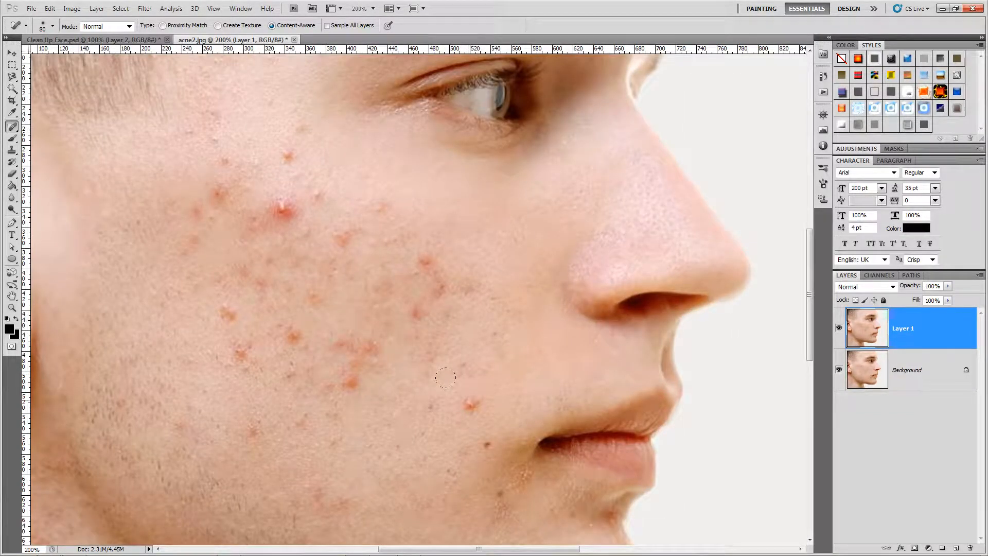
pyautogui.click(471, 405)
pyautogui.hotkey('ctrl', '-')
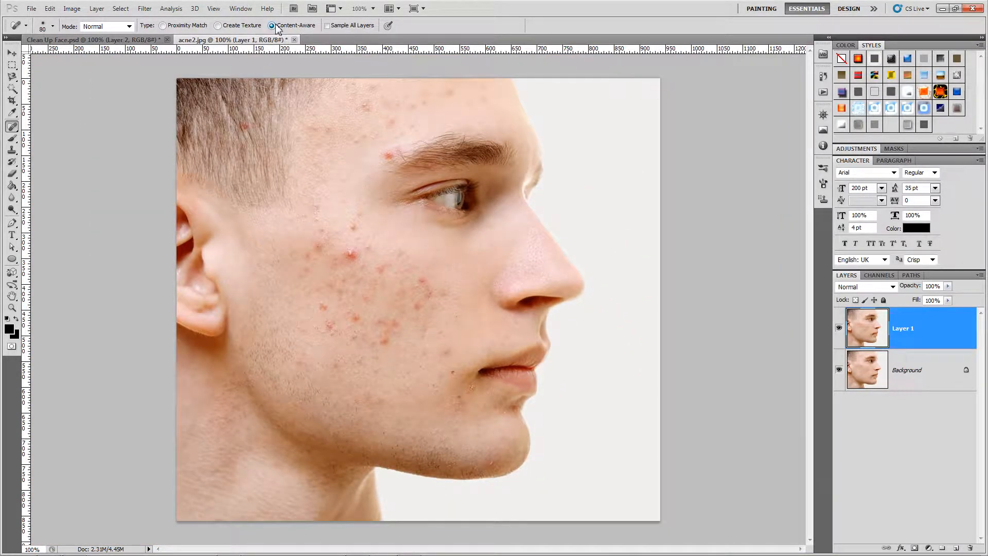
pyautogui.click(452, 373)
pyautogui.click(343, 247)
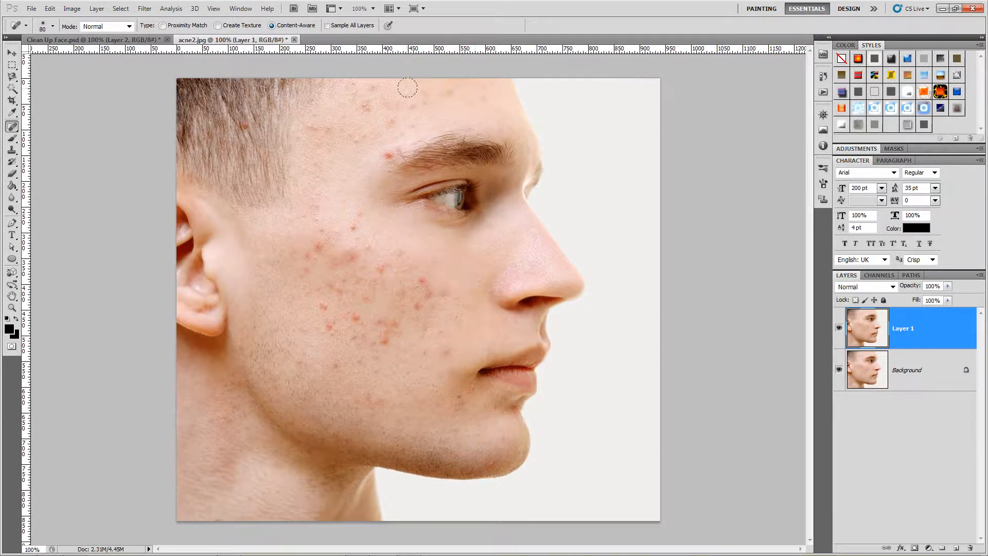
pyautogui.click(391, 156)
# Step: Remove the red spots scattered across the upper cheek below the eye with the Spot Healing Brush
pyautogui.click(314, 242)
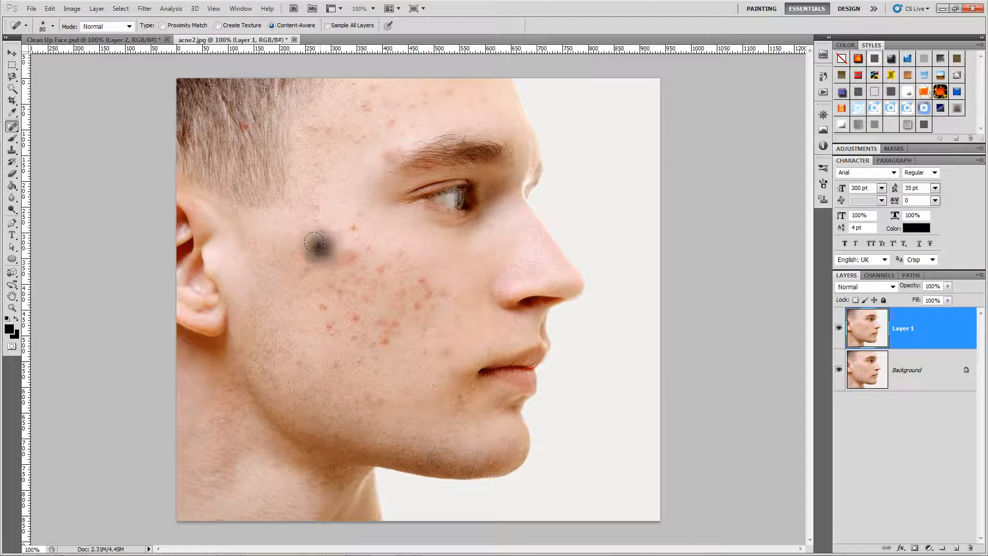
pyautogui.click(353, 226)
pyautogui.click(382, 265)
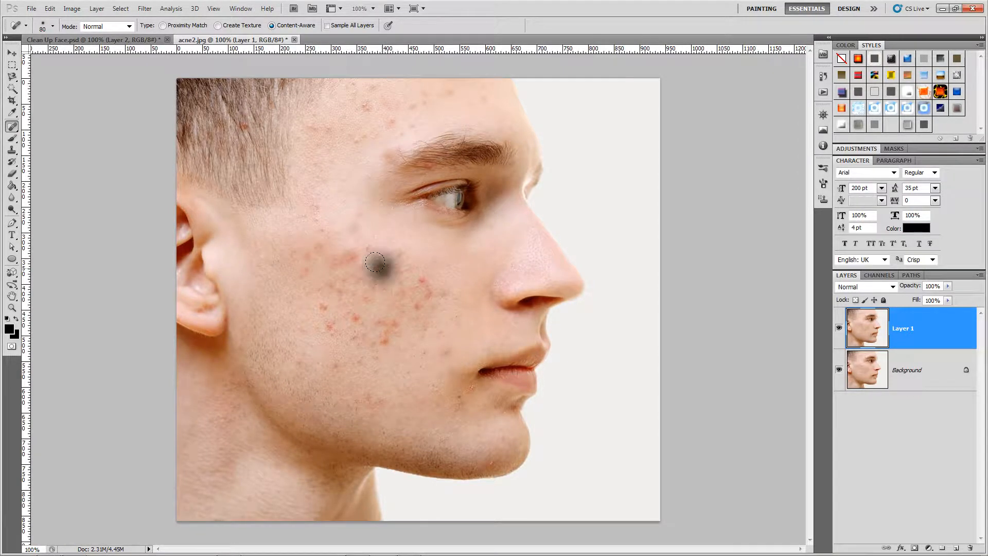
pyautogui.click(401, 254)
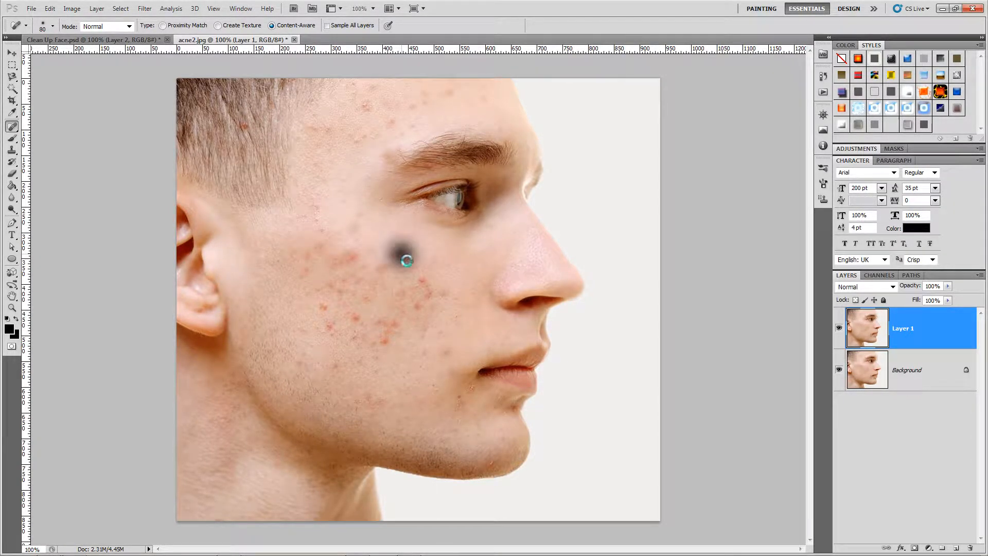
pyautogui.click(420, 282)
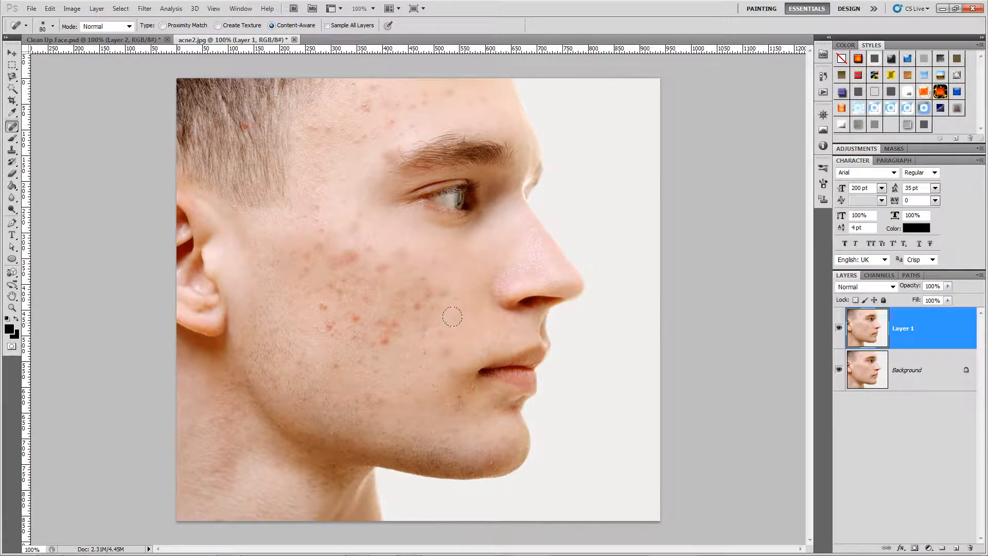
# Step: Spot-heal the blemishes on the middle and lower cheek, between the jaw stubble and the mouth
pyautogui.click(427, 295)
pyautogui.click(379, 335)
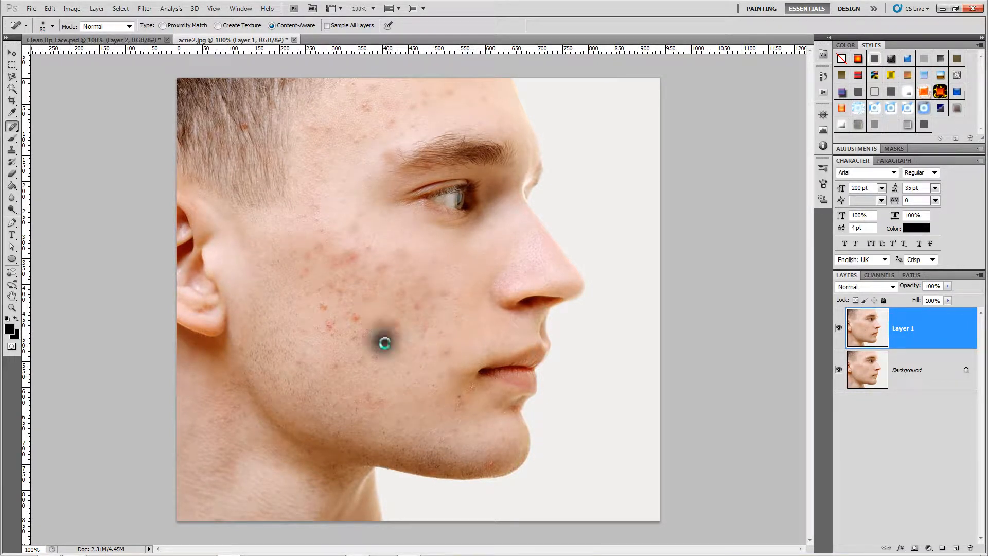
pyautogui.click(389, 322)
pyautogui.click(338, 366)
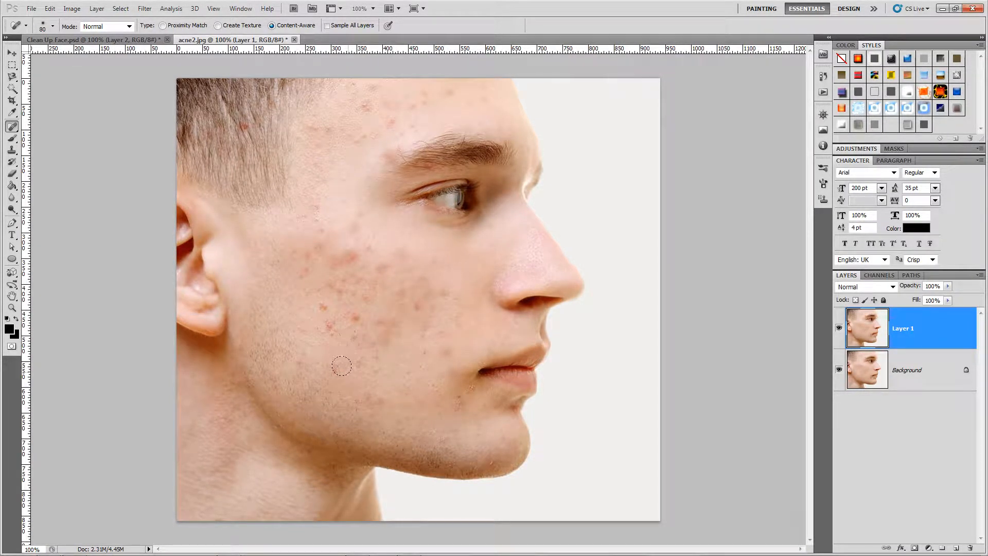
pyautogui.click(437, 348)
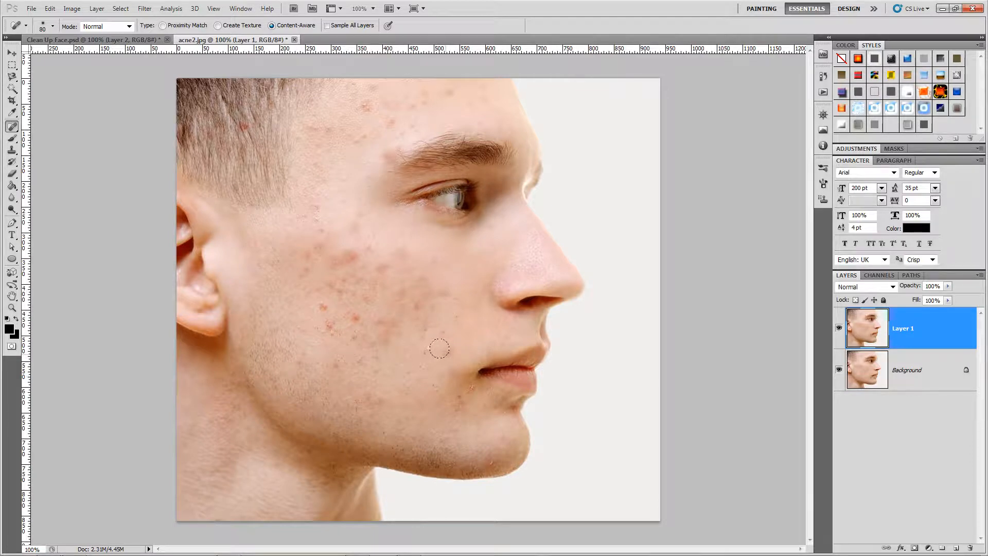
pyautogui.click(337, 360)
pyautogui.click(327, 310)
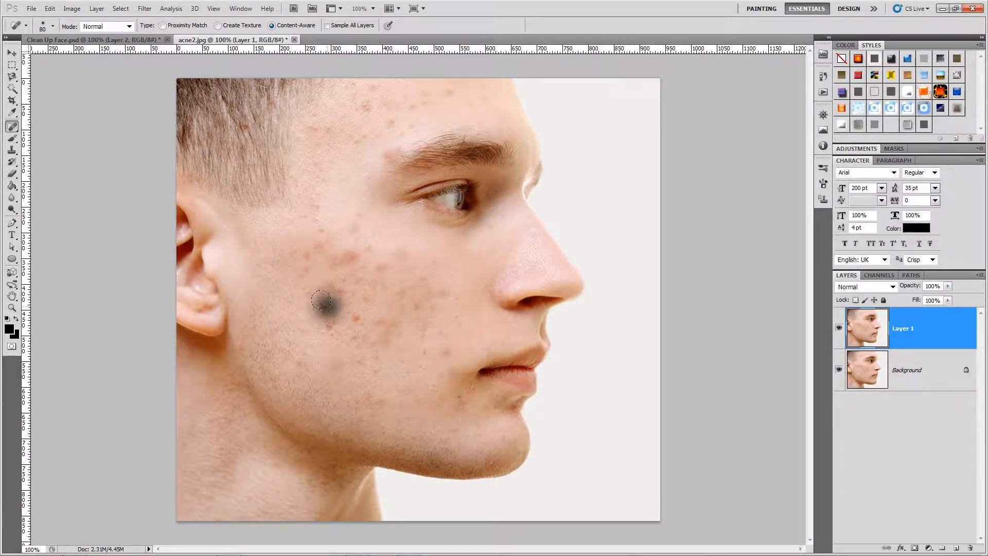
pyautogui.click(328, 324)
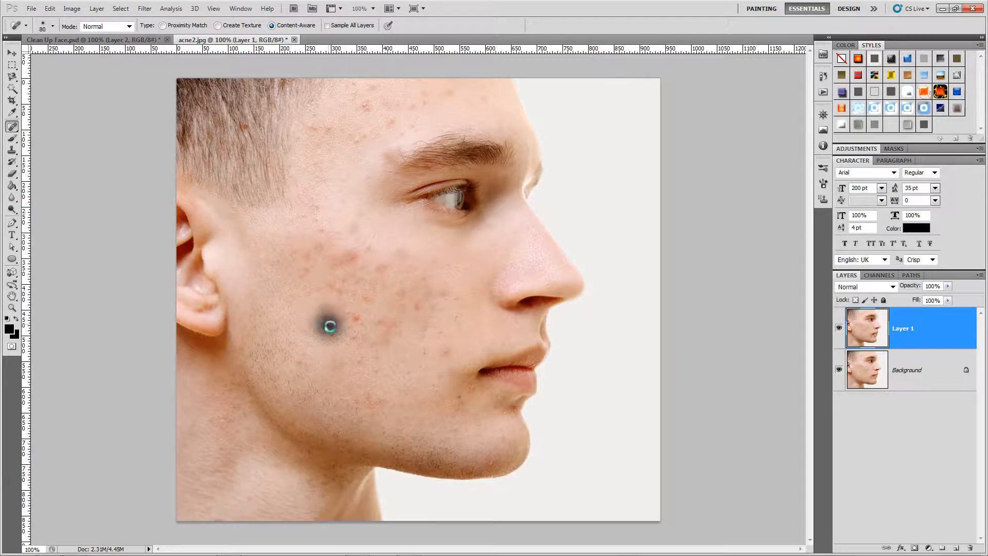
# Step: Try to heal the whole blemished cheek at once with the Spot Healing Brush enlarged to 500 px
pyautogui.click(15, 127)
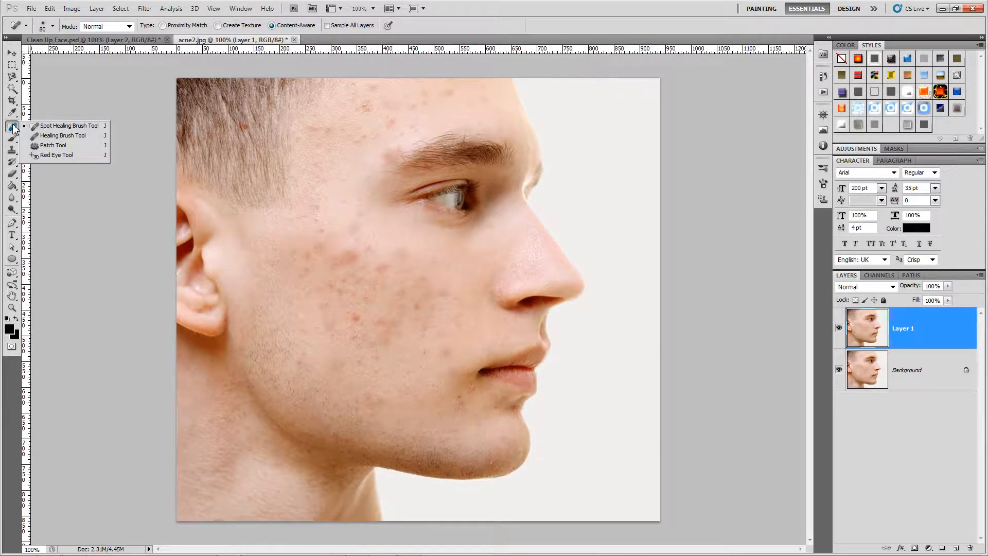
pyautogui.click(14, 127)
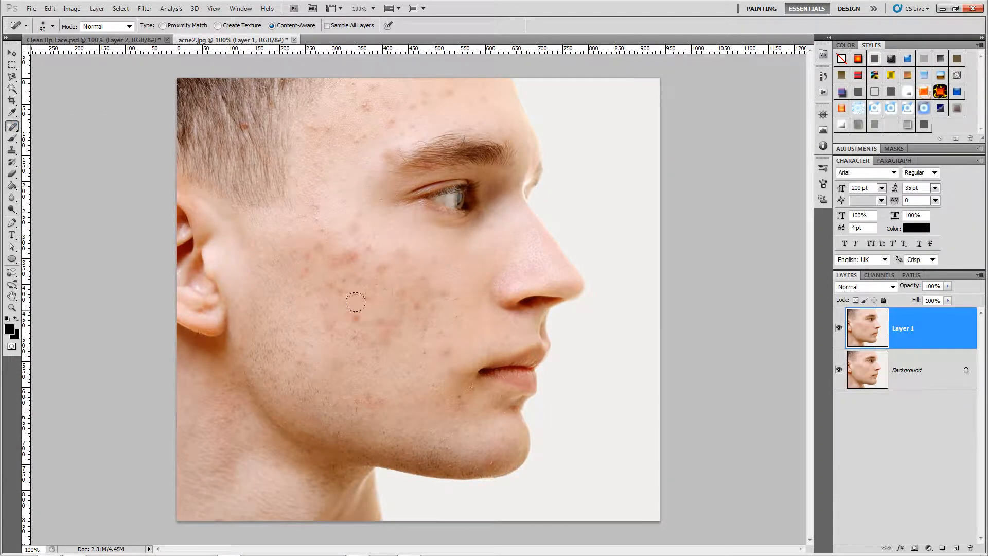
pyautogui.press(']')
pyautogui.press(']')
pyautogui.press(']')
pyautogui.press(']')
pyautogui.press(']')
pyautogui.press(']')
pyautogui.press(']')
pyautogui.press(']')
pyautogui.click(370, 309)
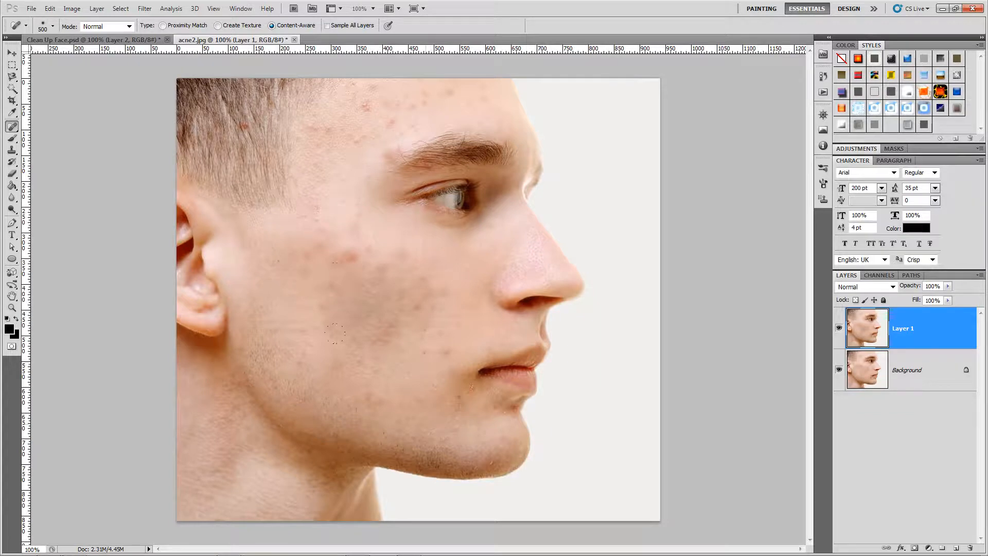
pyautogui.hotkey('ctrl', 'z')
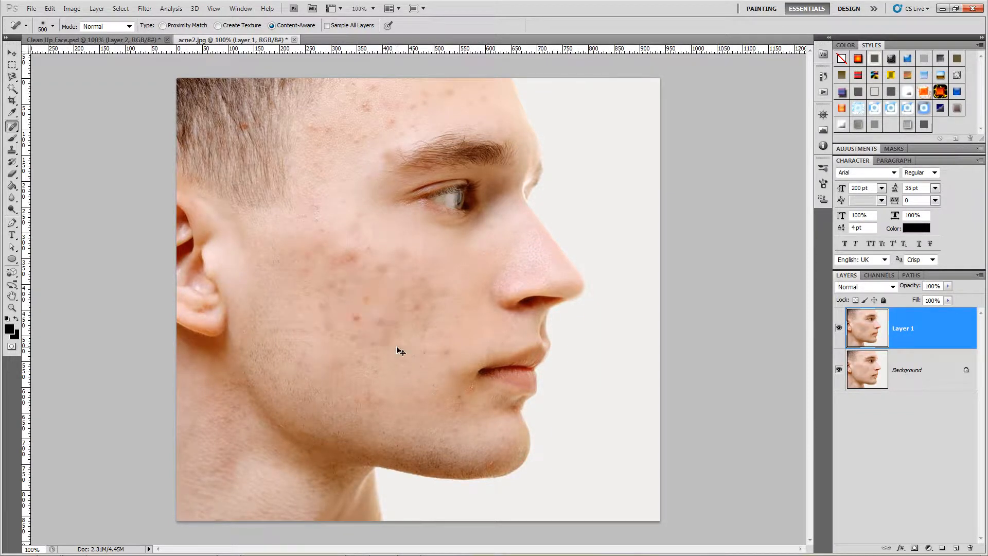
# Step: Reduce the Spot Healing Brush to 60 px and heal the remaining red spots on the middle and upper cheek
pyautogui.press('[')
pyautogui.press('[')
pyautogui.press('[')
pyautogui.press('[')
pyautogui.press('[')
pyautogui.press('[')
pyautogui.click(353, 315)
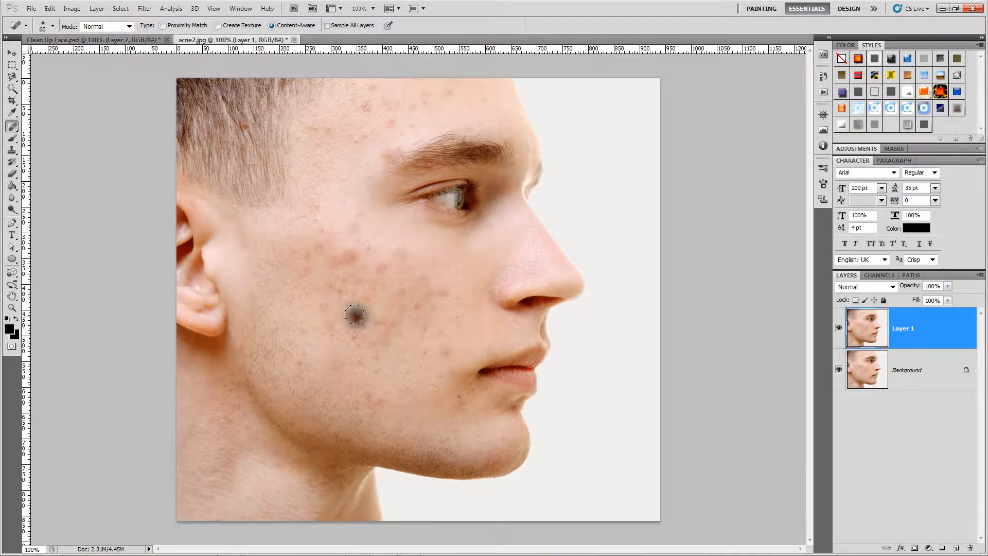
pyautogui.click(366, 294)
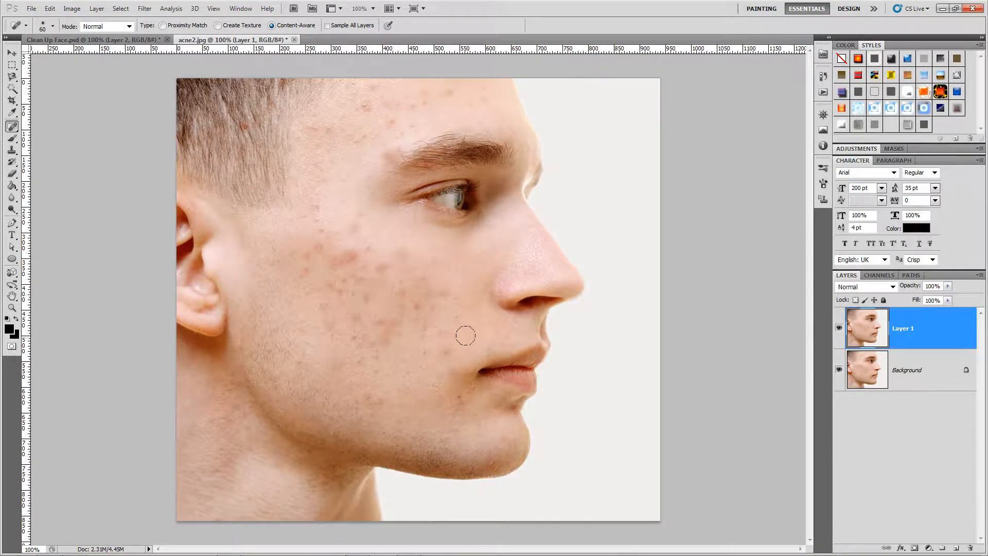
pyautogui.click(321, 225)
pyautogui.click(353, 258)
# Step: Toggle the visibility of Layer 1 to compare the retouched face with the original
pyautogui.click(838, 332)
pyautogui.click(837, 333)
pyautogui.click(838, 333)
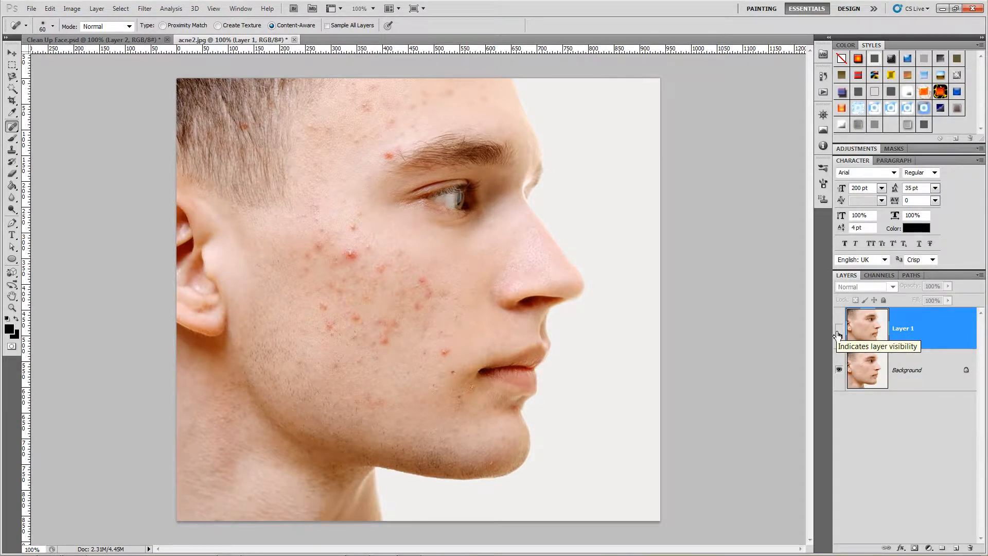
pyautogui.click(837, 334)
pyautogui.click(837, 334)
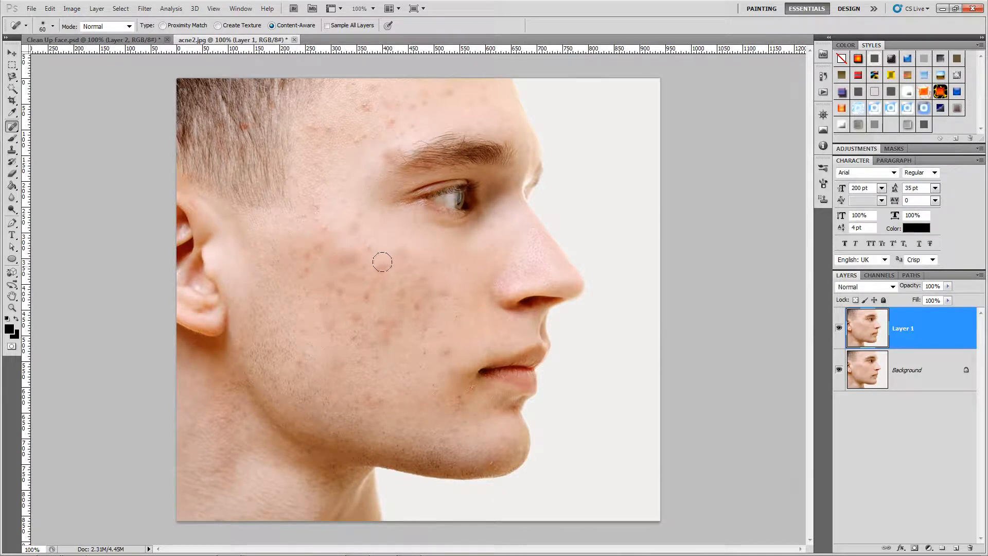
pyautogui.click(838, 330)
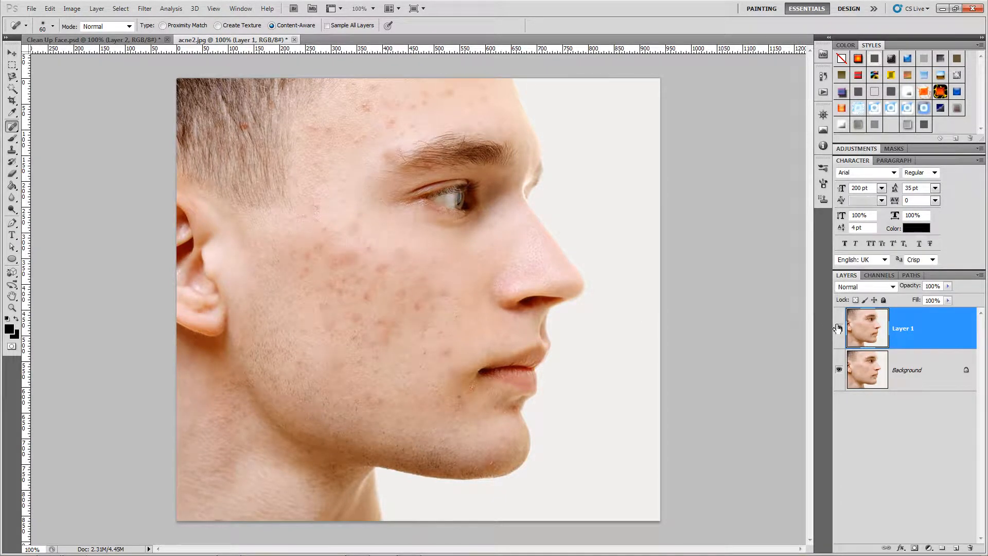
# Step: Switch to the Healing Brush, sample clean skin beside the nose, and heal the marks on the upper cheek
pyautogui.rightClick(12, 126)
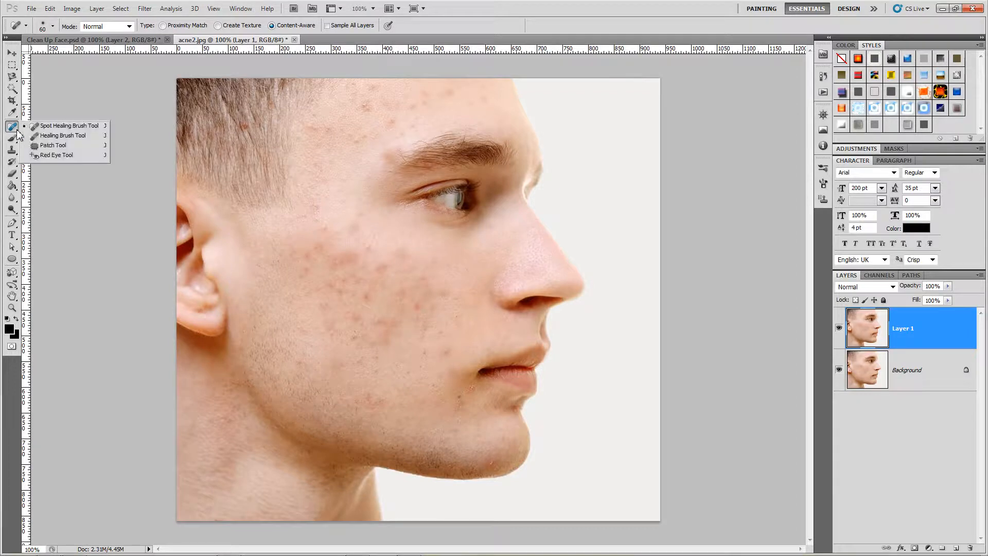
pyautogui.click(59, 135)
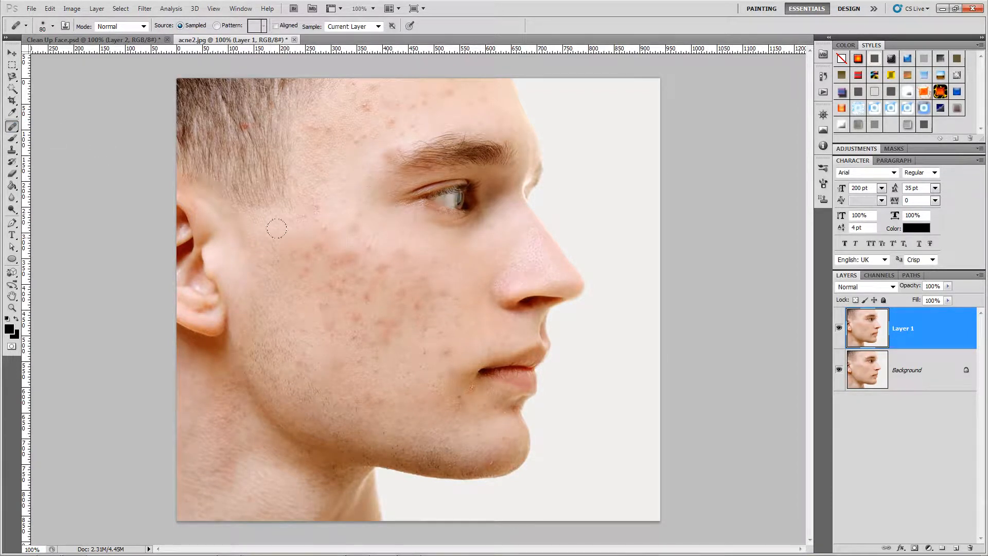
pyautogui.click(340, 254)
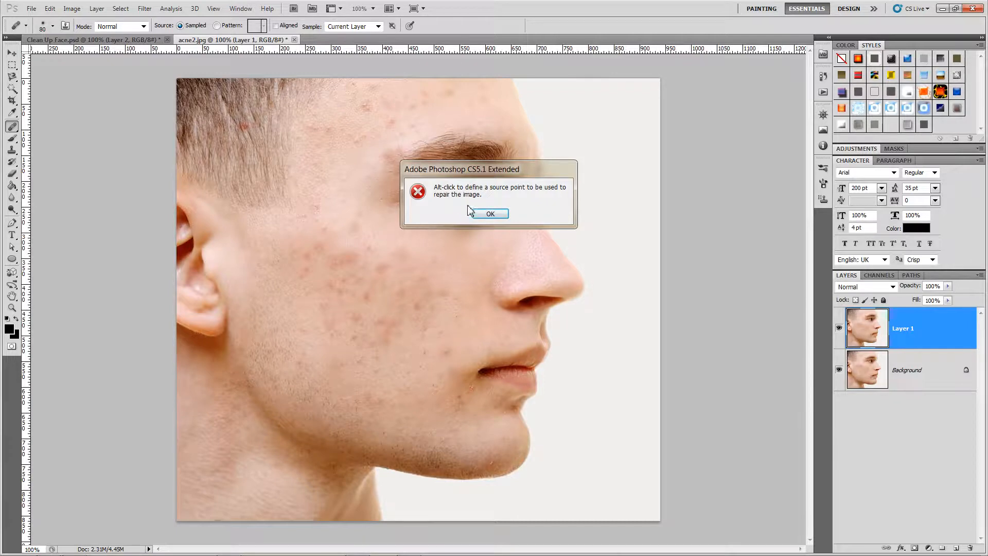
pyautogui.click(489, 214)
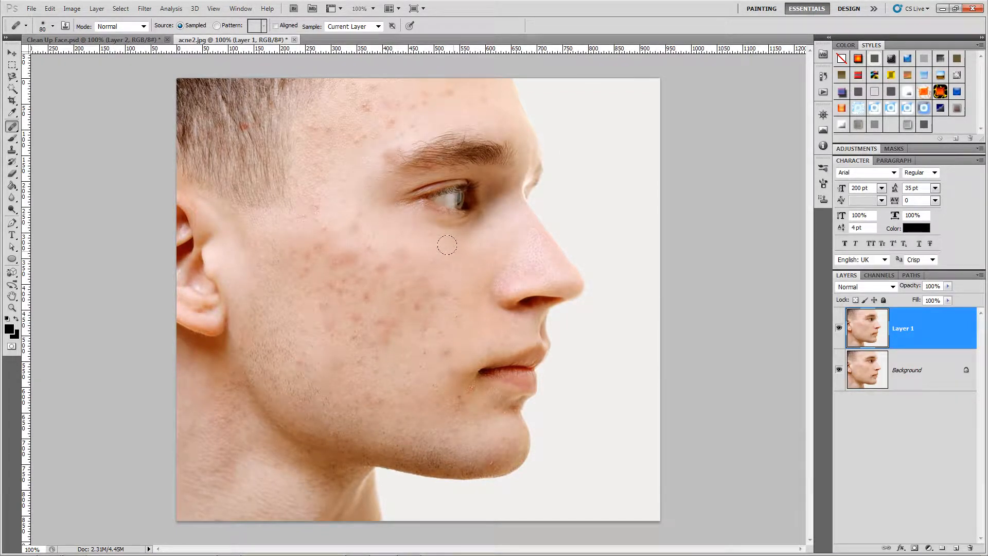
pyautogui.press('alt')
pyautogui.keyDown('alt'); pyautogui.click(466, 281); pyautogui.keyUp('alt')
pyautogui.click(383, 238)
pyautogui.moveTo(364, 250); pyautogui.dragTo(361, 247)
# Step: Try to heal the lower cheek in one long, continuous Healing Brush stroke
pyautogui.moveTo(12, 126); pyautogui.dragTo(50, 138)
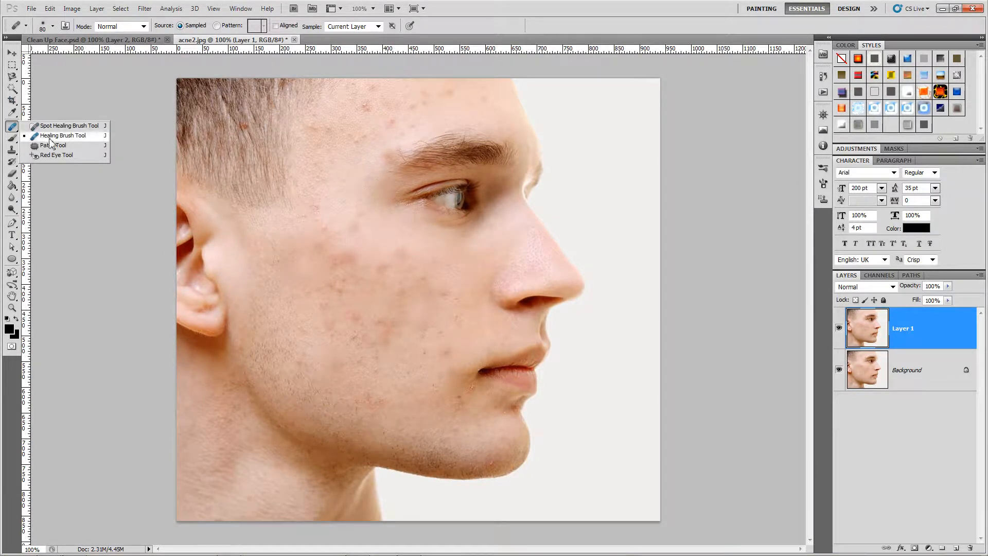
pyautogui.click(54, 136)
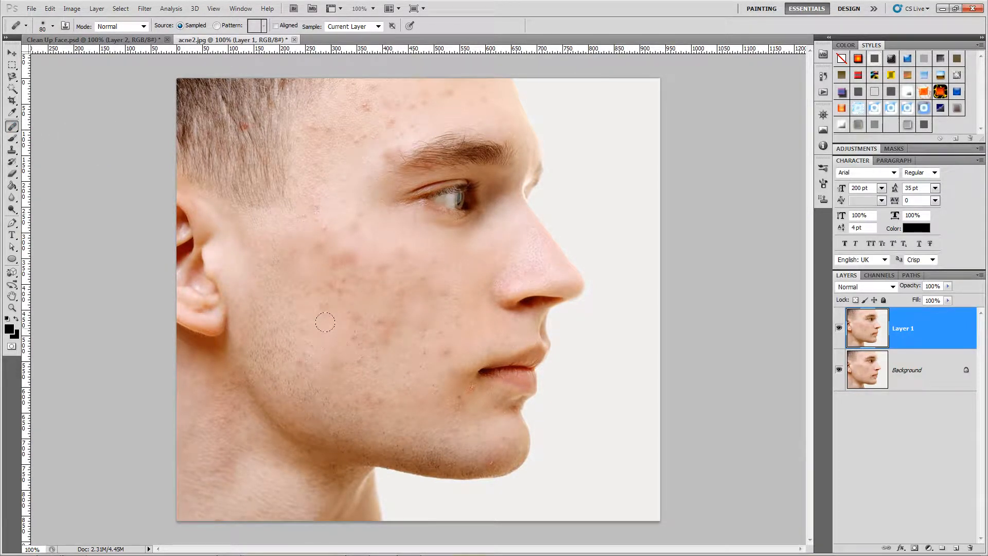
pyautogui.moveTo(362, 322)
pyautogui.mouseDown()
pyautogui.moveTo(386, 329)
pyautogui.moveTo(365, 312)
pyautogui.moveTo(399, 331)
pyautogui.moveTo(456, 327)
pyautogui.moveTo(397, 310)
pyautogui.moveTo(392, 334)
pyautogui.moveTo(423, 342)
pyautogui.mouseUp()
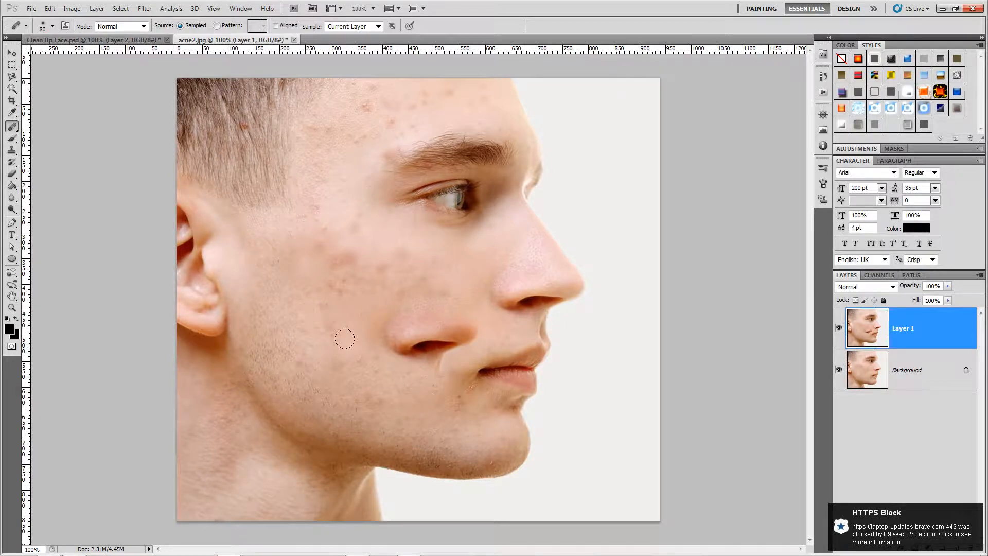
pyautogui.hotkey('ctrl', 'z')
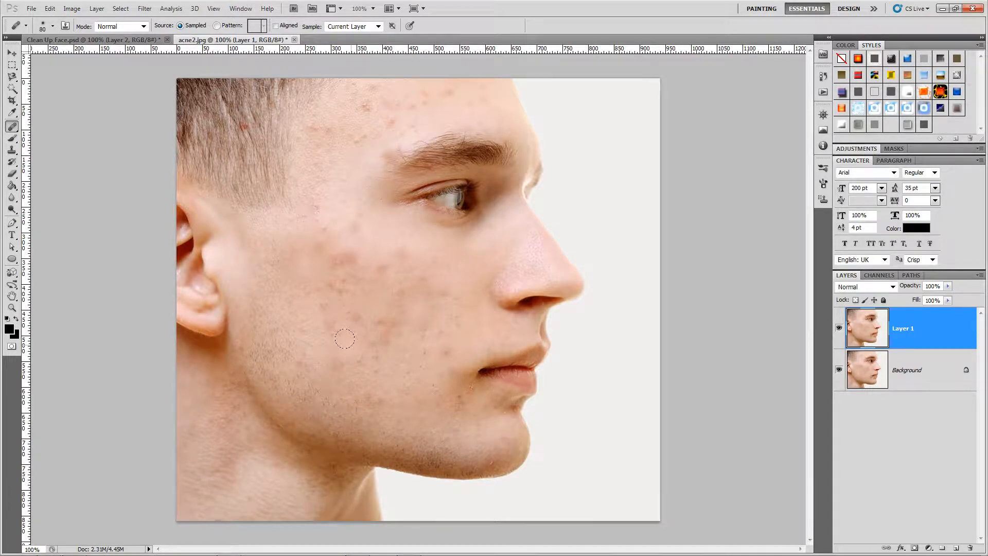
# Step: Heal the small marks on the lower cheek and near the mouth with short Healing Brush strokes
pyautogui.click(11, 131)
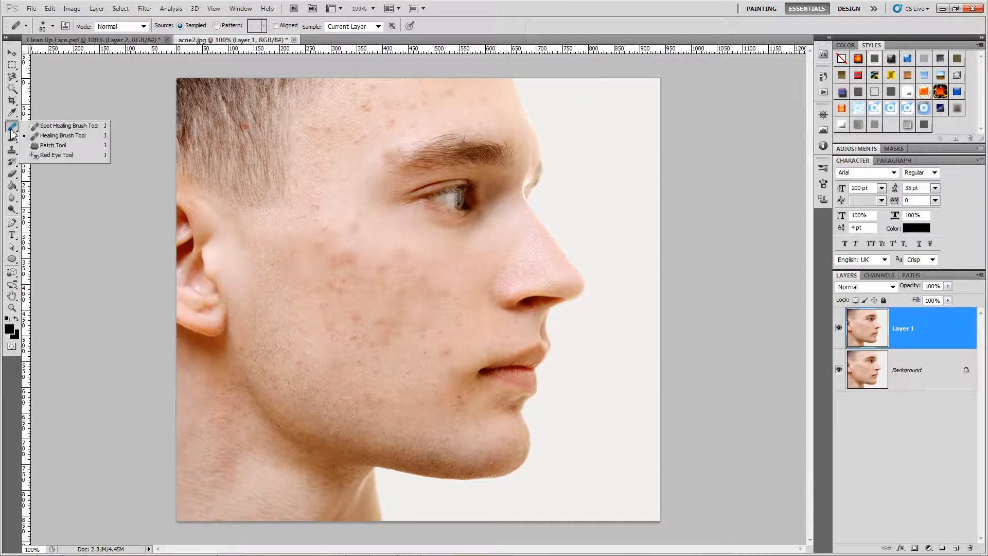
pyautogui.click(41, 135)
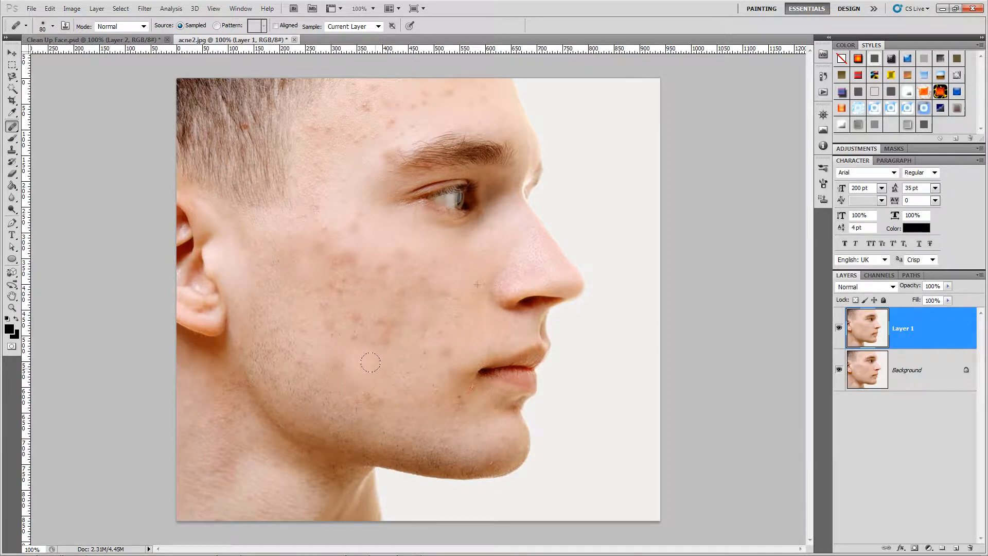
pyautogui.moveTo(370, 362); pyautogui.dragTo(379, 372)
pyautogui.moveTo(427, 350); pyautogui.dragTo(438, 347)
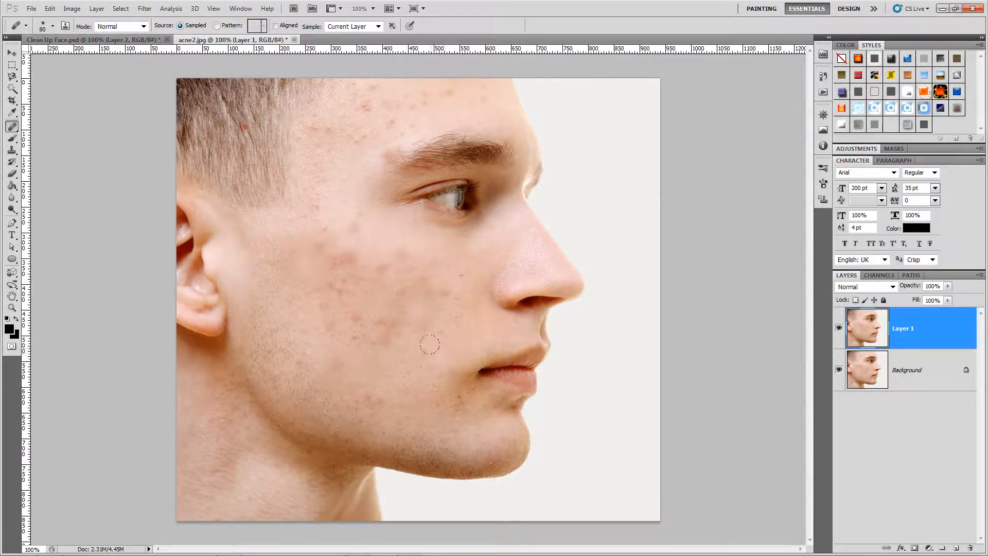
# Step: Heal the remaining dark marks across the middle of the cheek and down to the jaw with short Healing Brush strokes
pyautogui.click(353, 314)
pyautogui.click(371, 326)
pyautogui.click(352, 275)
pyautogui.moveTo(331, 274); pyautogui.dragTo(330, 281)
pyautogui.click(328, 375)
pyautogui.click(367, 337)
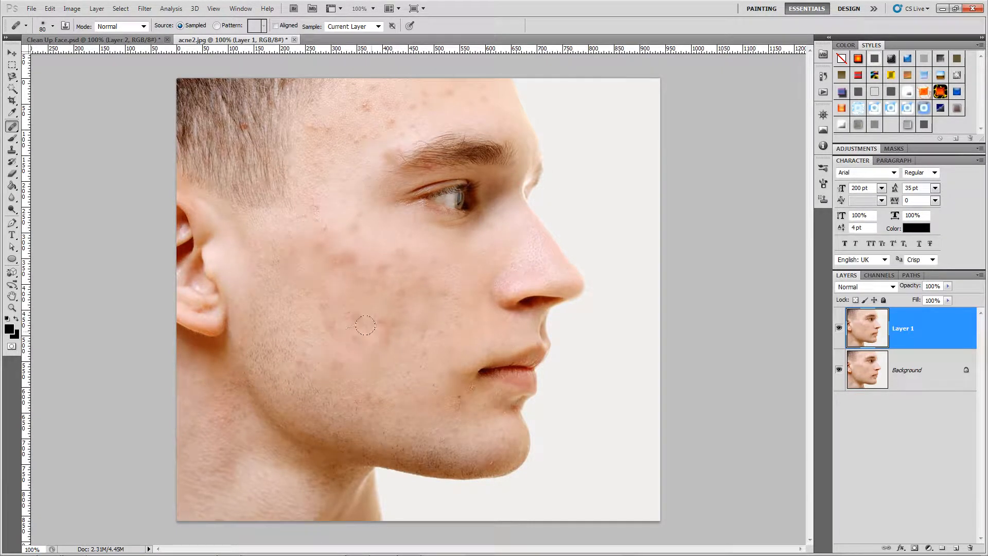
pyautogui.click(369, 320)
pyautogui.click(348, 326)
pyautogui.click(342, 387)
pyautogui.click(322, 395)
pyautogui.click(320, 376)
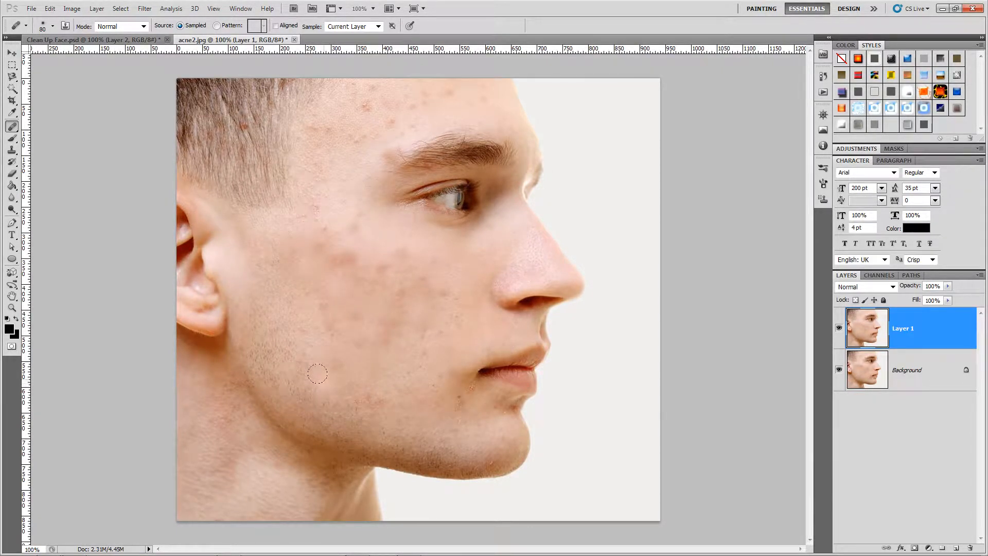
# Step: Toggle the visibility of Layer 1 to compare the healed cheek with the original
pyautogui.click(839, 331)
pyautogui.click(838, 330)
pyautogui.click(838, 331)
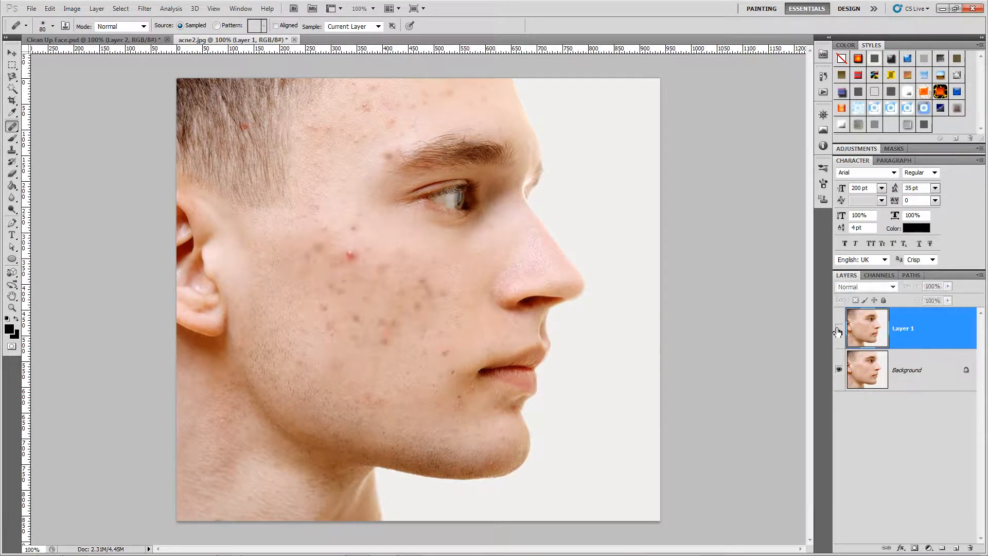
pyautogui.click(838, 330)
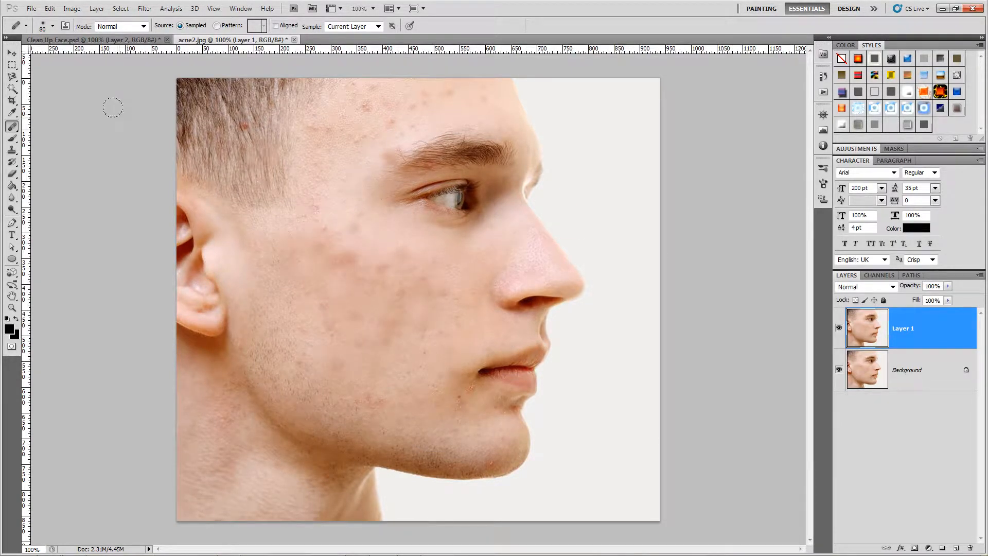
# Step: With the Patch Tool, replace the blemished patches on the upper cheek and forehead with cleaner nearby skin, and deselect
pyautogui.rightClick(11, 129)
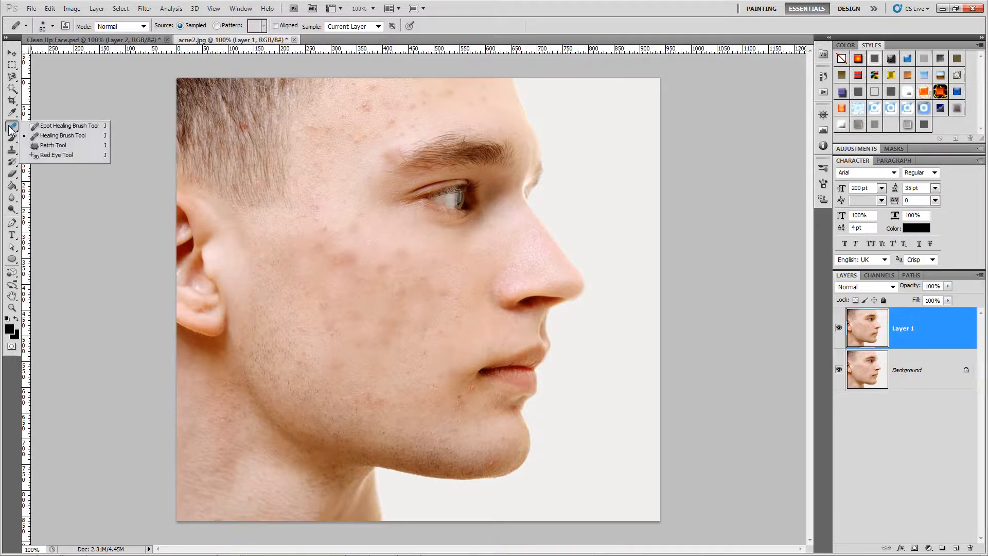
pyautogui.click(45, 149)
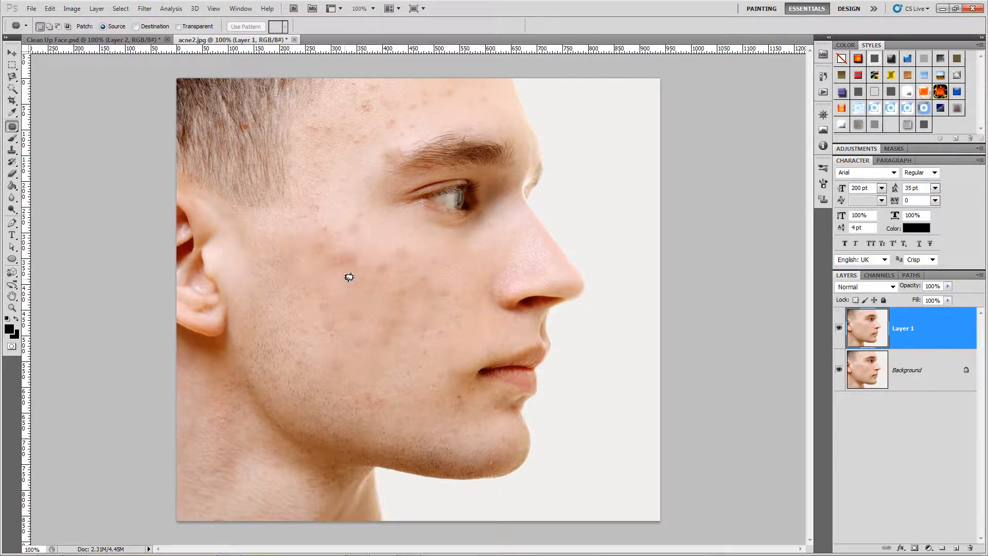
pyautogui.moveTo(328, 276)
pyautogui.mouseDown()
pyautogui.moveTo(348, 278)
pyautogui.moveTo(369, 263)
pyautogui.moveTo(342, 241)
pyautogui.moveTo(320, 240)
pyautogui.moveTo(309, 261)
pyautogui.moveTo(349, 308)
pyautogui.moveTo(353, 369)
pyautogui.moveTo(364, 367)
pyautogui.mouseUp()
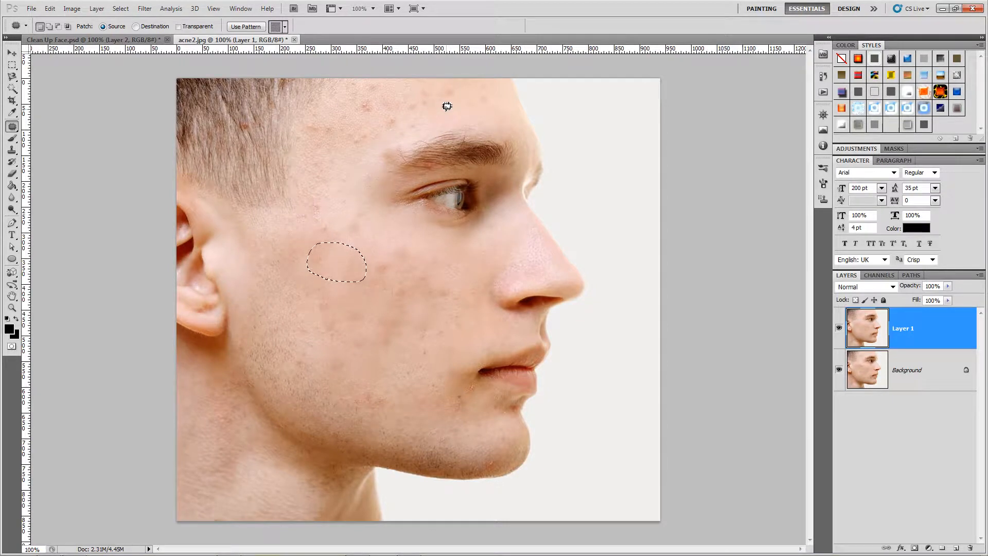
pyautogui.moveTo(399, 132)
pyautogui.mouseDown()
pyautogui.moveTo(404, 101)
pyautogui.moveTo(380, 91)
pyautogui.moveTo(355, 98)
pyautogui.moveTo(354, 111)
pyautogui.moveTo(398, 132)
pyautogui.moveTo(400, 123)
pyautogui.moveTo(491, 109)
pyautogui.moveTo(480, 109)
pyautogui.mouseUp()
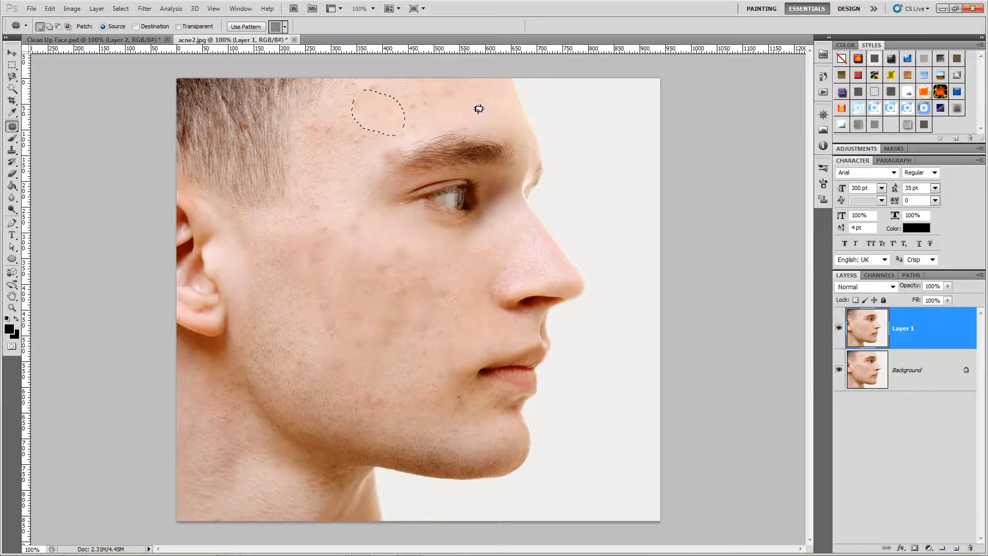
pyautogui.hotkey('ctrl', 'd')
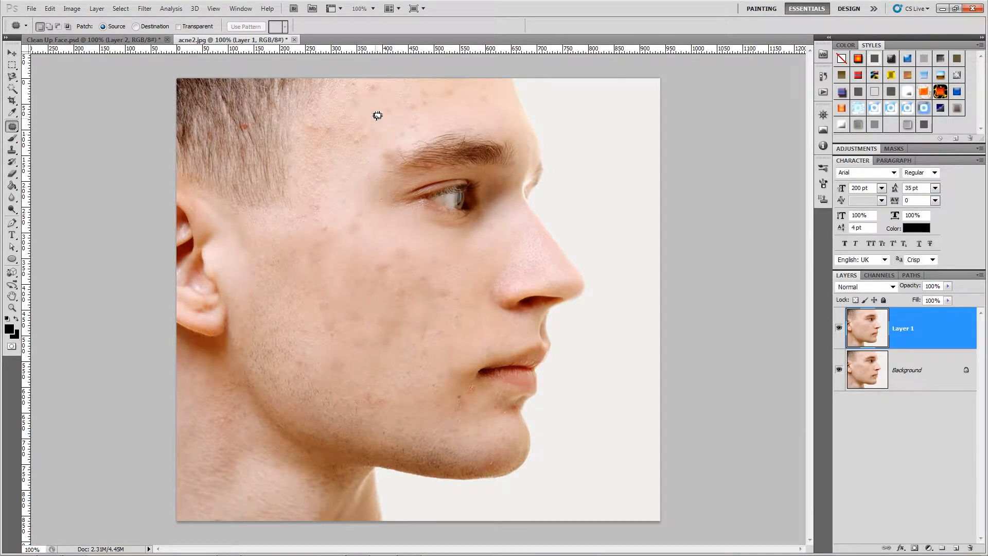
# Step: Patch the red spots on the forehead above the eyebrow's outer end with clean skin from below the temple, and deselect
pyautogui.hotkey('ctrl', '+')
pyautogui.scroll(5, 377, 115)
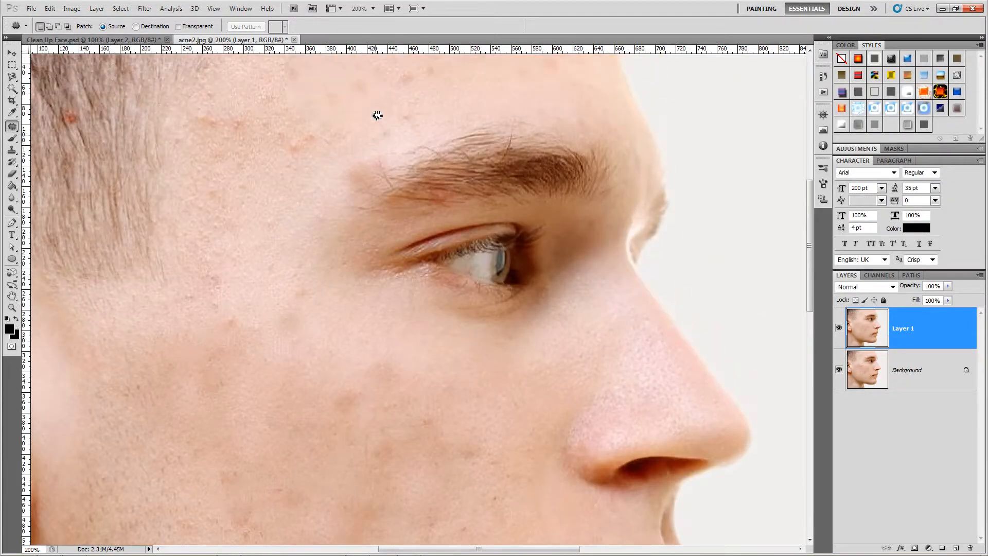
pyautogui.scroll(1, 375, 116)
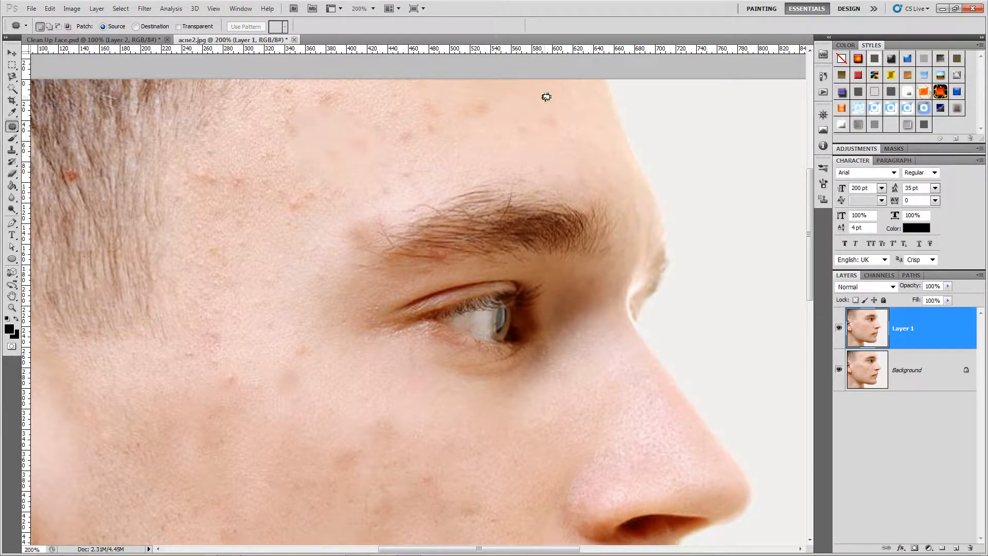
pyautogui.moveTo(390, 155); pyautogui.dragTo(381, 190)
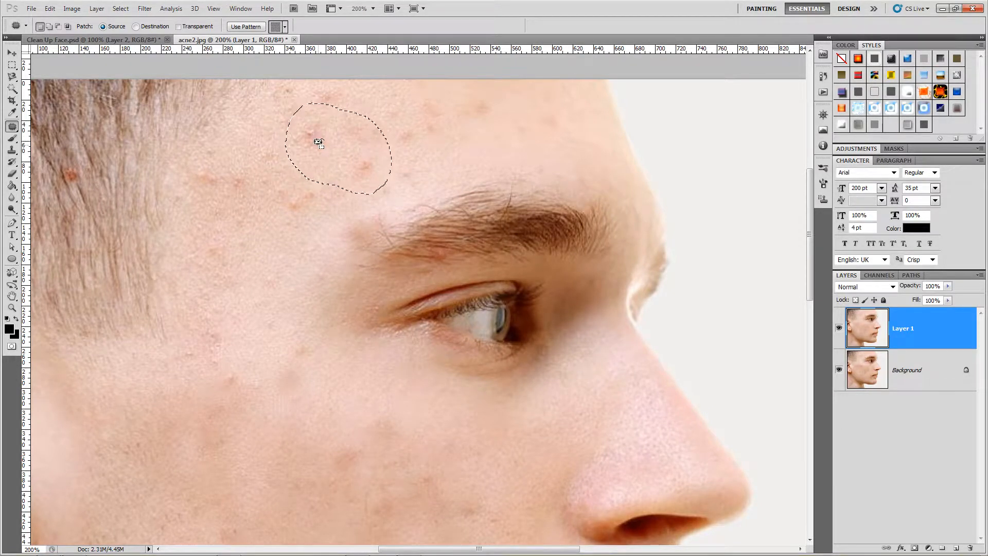
pyautogui.moveTo(324, 148); pyautogui.dragTo(288, 375)
pyautogui.hotkey('ctrl', 'd')
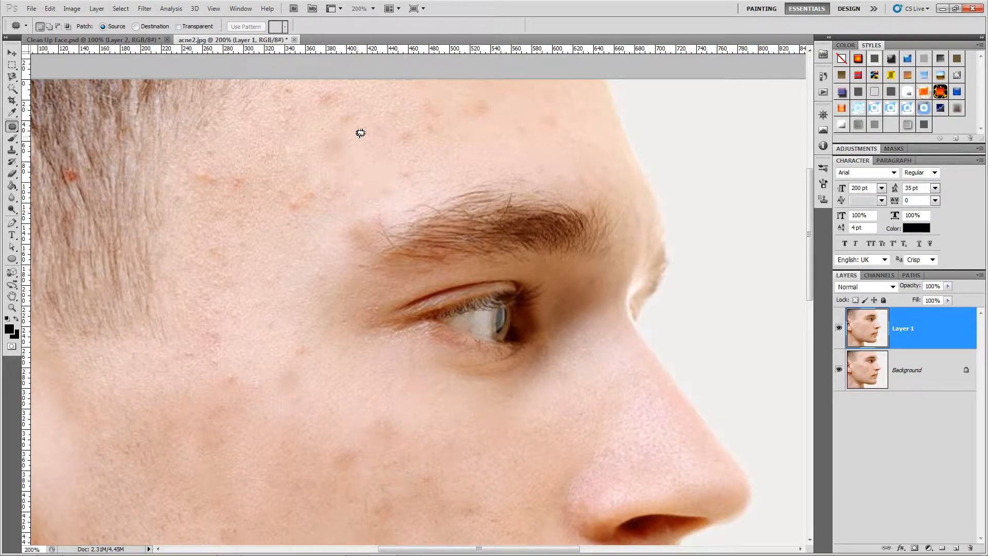
# Step: Patch the two groups of spots on the temple between hairline and eyebrow with clear skin just below them
pyautogui.moveTo(304, 222)
pyautogui.mouseDown()
pyautogui.moveTo(328, 185)
pyautogui.moveTo(288, 167)
pyautogui.moveTo(260, 210)
pyautogui.moveTo(269, 232)
pyautogui.moveTo(296, 235)
pyautogui.moveTo(314, 219)
pyautogui.moveTo(319, 313)
pyautogui.moveTo(288, 308)
pyautogui.mouseUp()
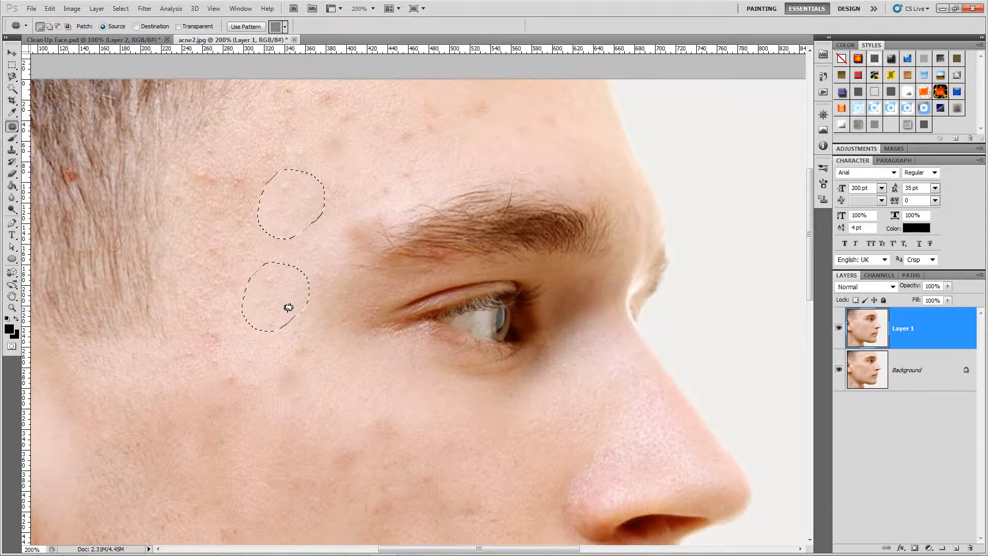
pyautogui.hotkey('ctrl', 'd')
pyautogui.moveTo(241, 215)
pyautogui.mouseDown()
pyautogui.moveTo(239, 156)
pyautogui.moveTo(213, 151)
pyautogui.moveTo(184, 166)
pyautogui.moveTo(191, 204)
pyautogui.moveTo(206, 216)
pyautogui.moveTo(248, 210)
pyautogui.moveTo(278, 280)
pyautogui.mouseUp()
pyautogui.hotkey('ctrl', 'd')
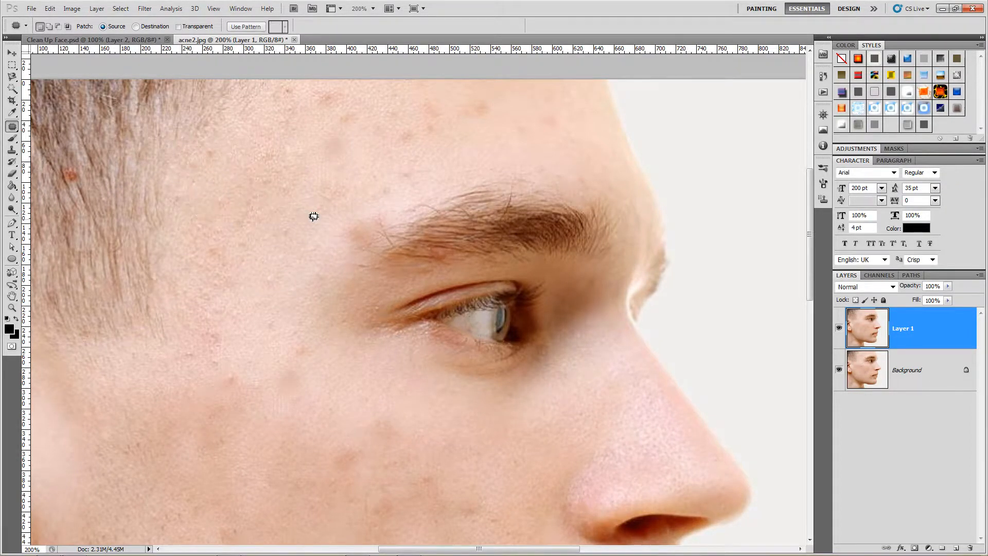
# Step: Patch the small spots on the upper cheek between the ear and the eye with neighbouring clean skin
pyautogui.scroll(-5, 313, 216)
pyautogui.rightClick(314, 218)
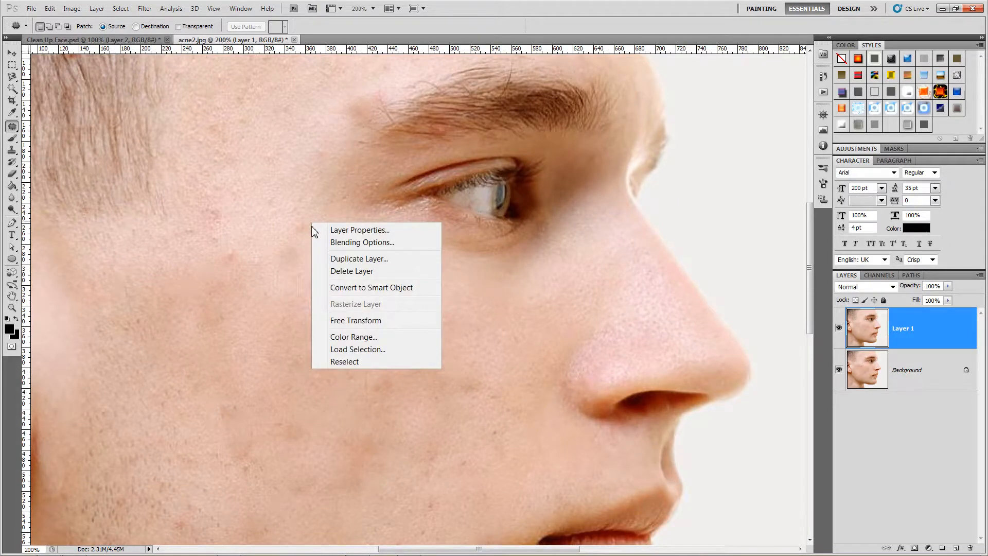
pyautogui.click(291, 203)
pyautogui.moveTo(286, 214)
pyautogui.mouseDown()
pyautogui.moveTo(289, 242)
pyautogui.moveTo(317, 244)
pyautogui.moveTo(318, 210)
pyautogui.moveTo(294, 206)
pyautogui.moveTo(284, 224)
pyautogui.moveTo(300, 234)
pyautogui.moveTo(275, 235)
pyautogui.moveTo(239, 209)
pyautogui.moveTo(220, 209)
pyautogui.moveTo(238, 220)
pyautogui.mouseUp()
pyautogui.scroll(-1, 271, 245)
pyautogui.scroll(-1, 271, 245)
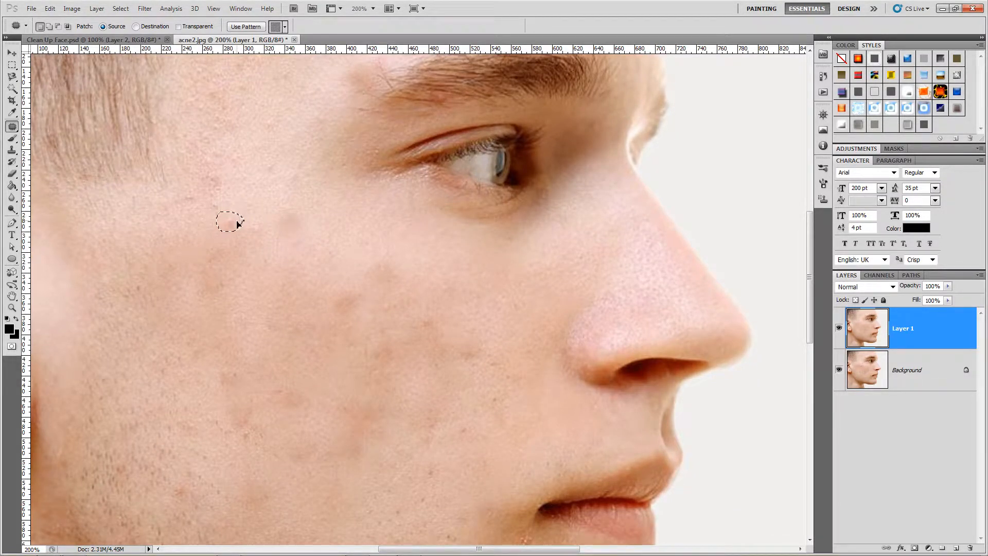
pyautogui.scroll(-5, 271, 271)
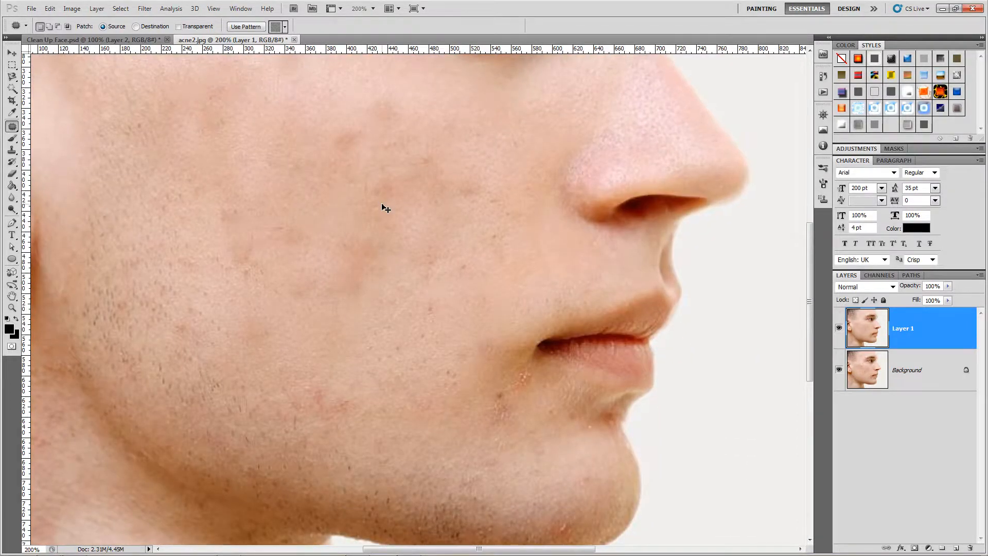
# Step: View the whole face at 66.7% and toggle Layer 1's visibility to compare the patched skin with the original
pyautogui.hotkey('ctrl', '-')
pyautogui.hotkey('ctrl', '-')
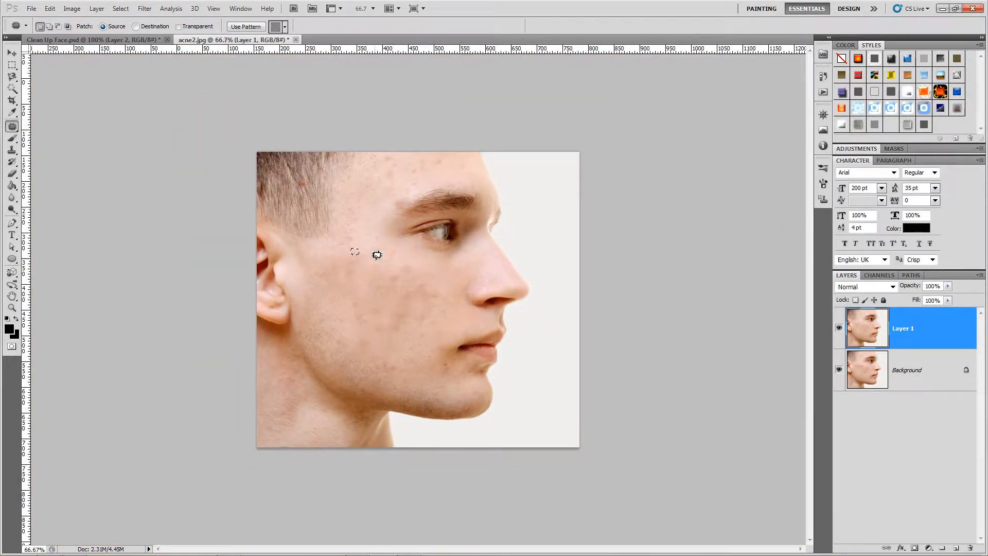
pyautogui.click(837, 330)
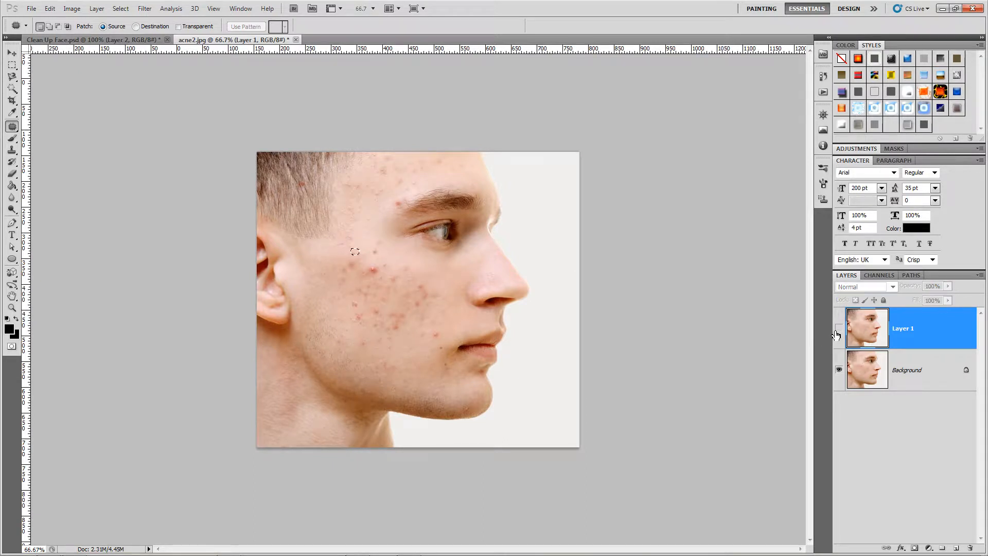
pyautogui.click(837, 330)
pyautogui.click(837, 333)
pyautogui.click(836, 333)
pyautogui.click(836, 333)
pyautogui.click(836, 333)
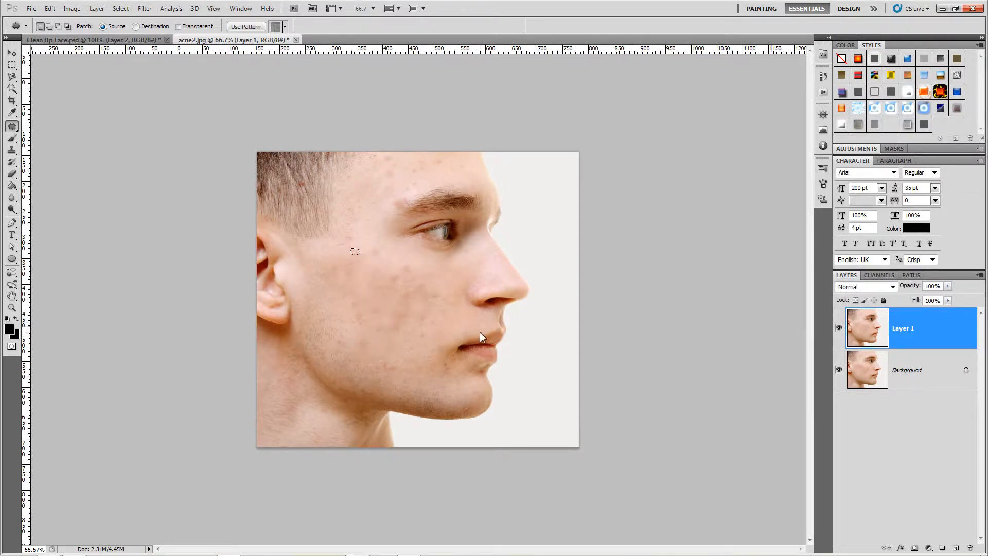
pyautogui.rightClick(11, 126)
pyautogui.click(11, 126)
pyautogui.click(52, 123)
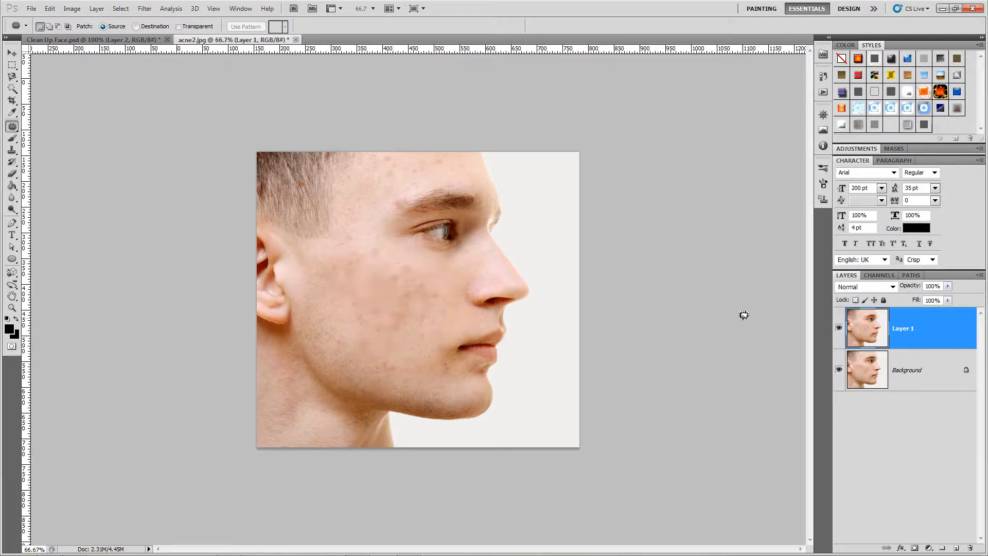
# Step: Compare the retouched and original faces again by hiding and showing Layer 1, switching to the Move Tool in between
pyautogui.click(838, 332)
pyautogui.click(838, 331)
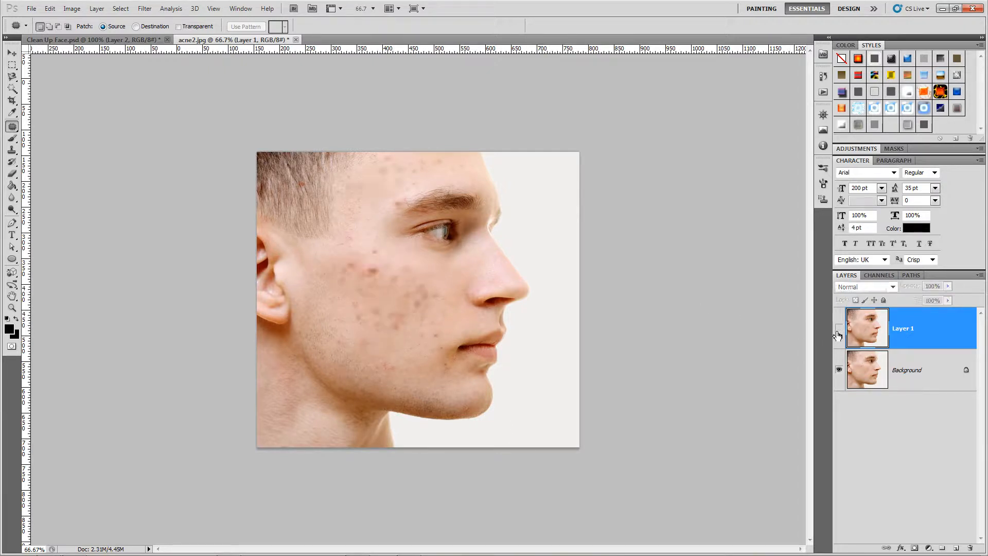
pyautogui.click(838, 332)
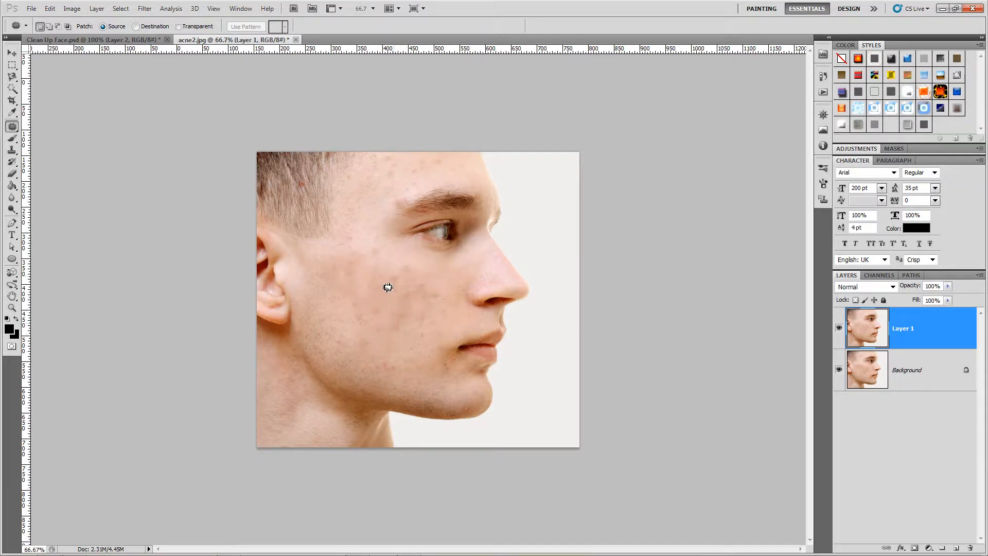
pyautogui.press('v')
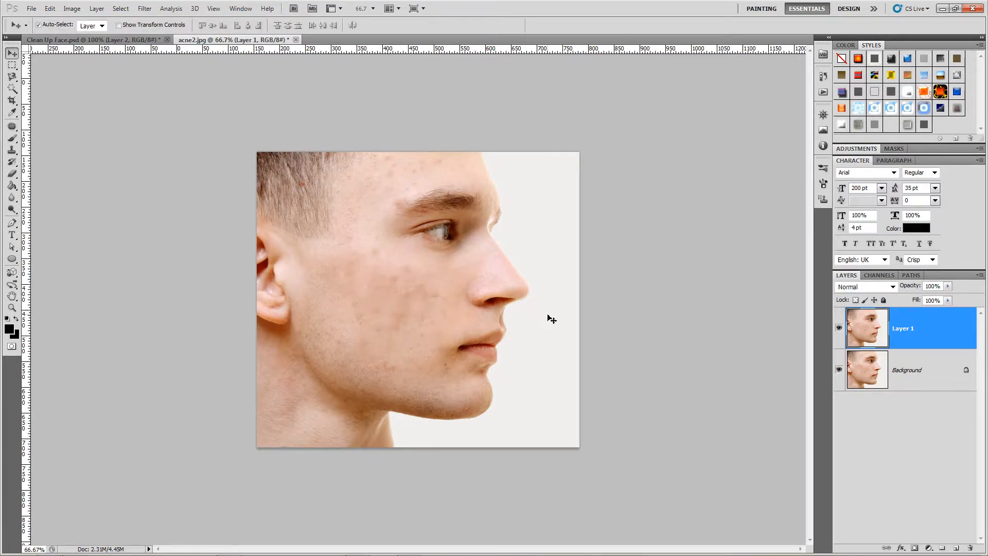
pyautogui.click(837, 332)
pyautogui.click(839, 332)
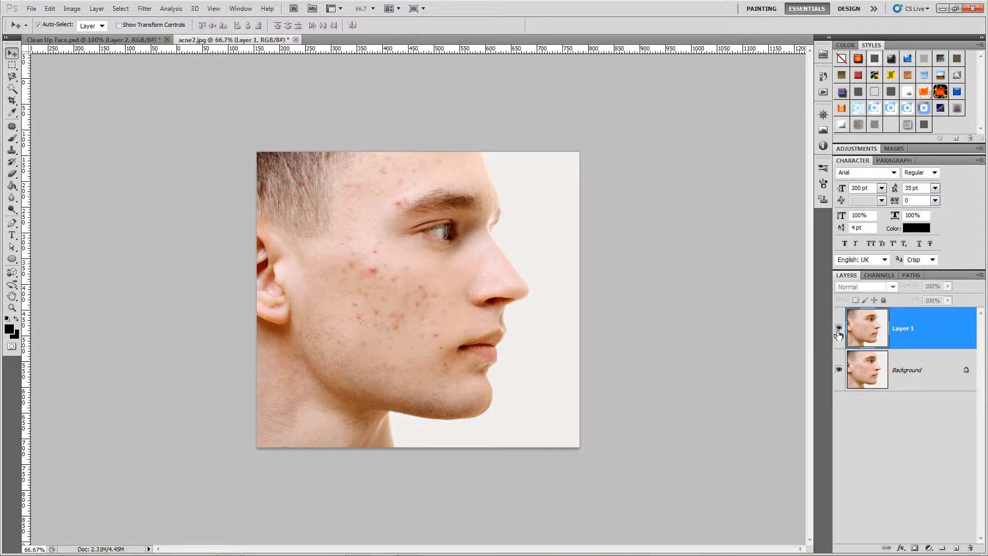
pyautogui.click(839, 332)
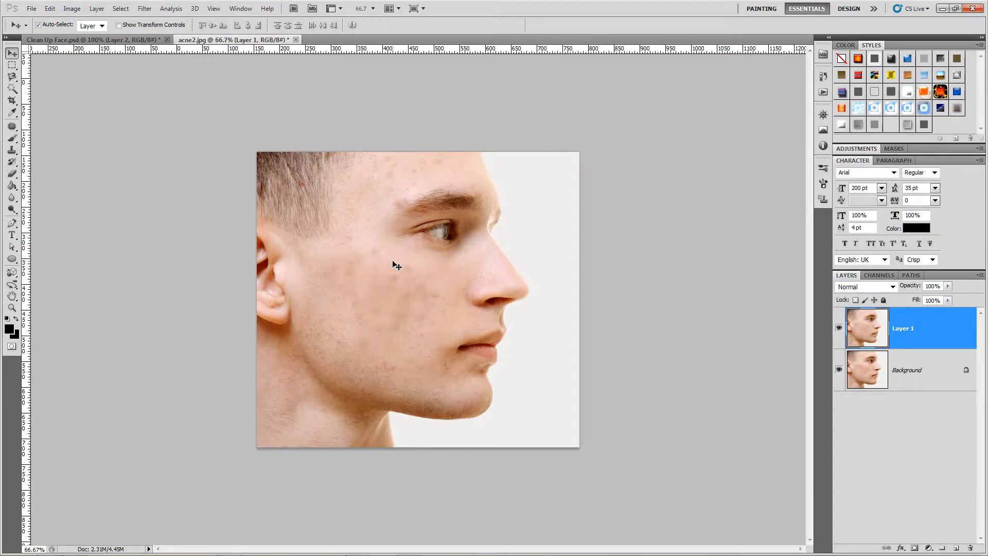
# Step: Add a Color Balance adjustment layer above Layer 1 and invert its mask to black
pyautogui.click(928, 549)
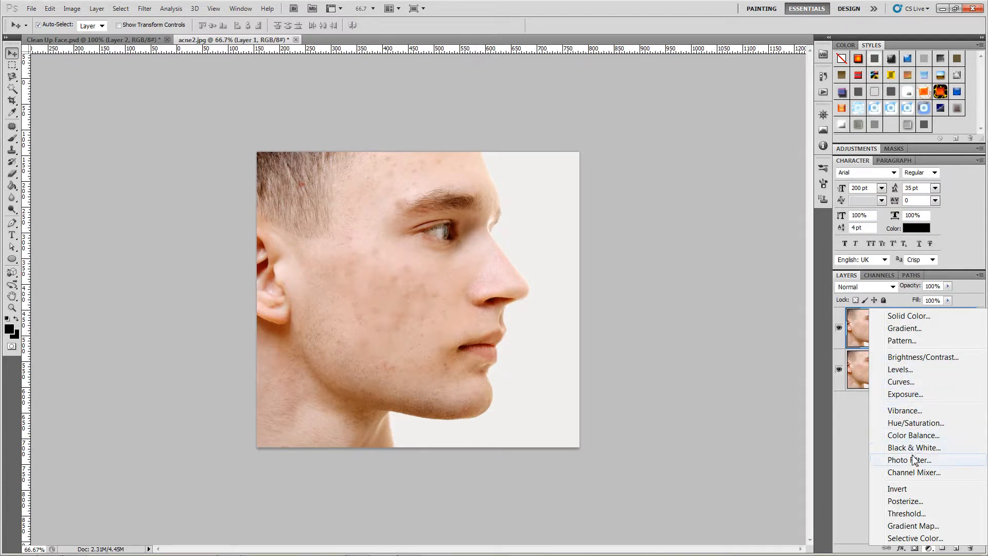
pyautogui.click(913, 438)
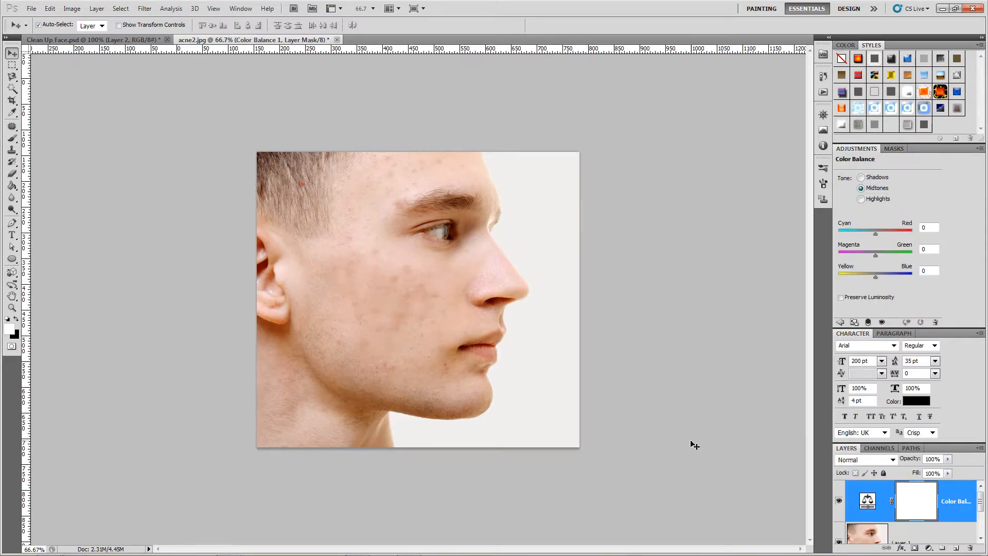
pyautogui.hotkey('ctrl', 'i')
# Step: Lasso the discoloured area of the cheek with a 20 px feather and fill it with white on the Color Balance mask
pyautogui.click(13, 77)
pyautogui.rightClick(14, 80)
pyautogui.click(41, 79)
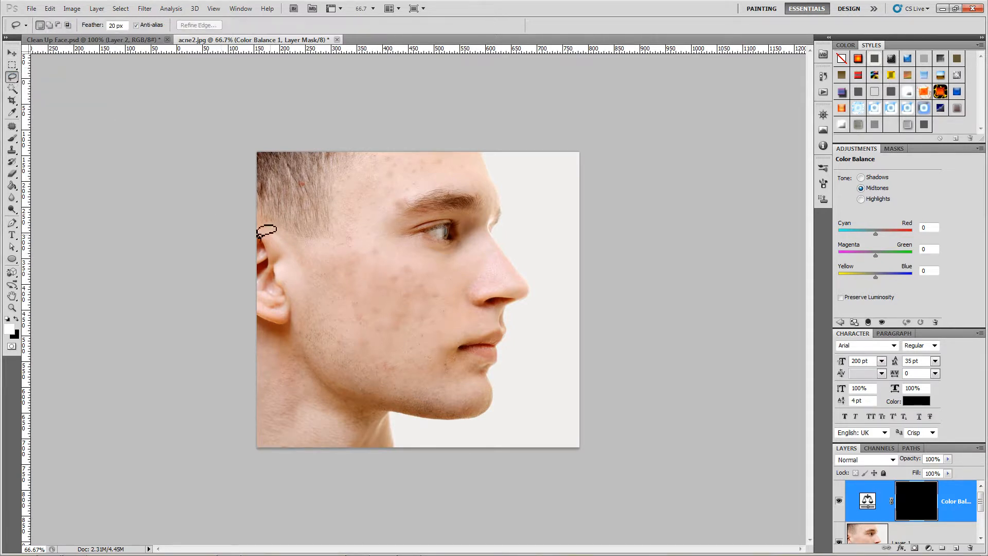
pyautogui.moveTo(399, 261)
pyautogui.mouseDown()
pyautogui.moveTo(385, 269)
pyautogui.moveTo(379, 295)
pyautogui.moveTo(435, 314)
pyautogui.moveTo(452, 294)
pyautogui.moveTo(446, 274)
pyautogui.moveTo(398, 260)
pyautogui.mouseUp()
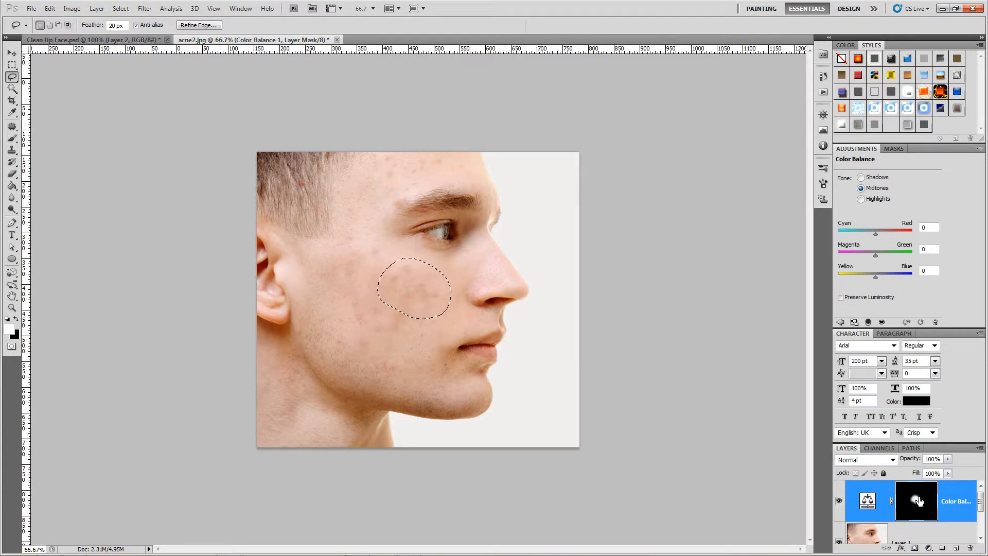
# Step: Set the Color Balance midtones to -2 for Cyan–Red, +6 for Magenta–Green and -8 for Yellow–Blue
pyautogui.click(867, 503)
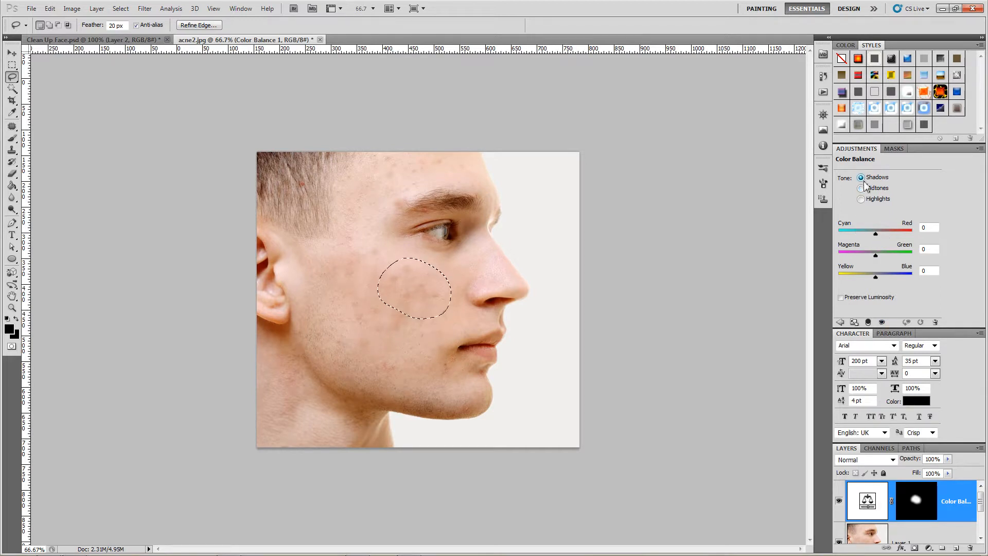
pyautogui.click(862, 199)
pyautogui.click(861, 177)
pyautogui.moveTo(876, 237); pyautogui.dragTo(872, 278)
pyautogui.click(861, 188)
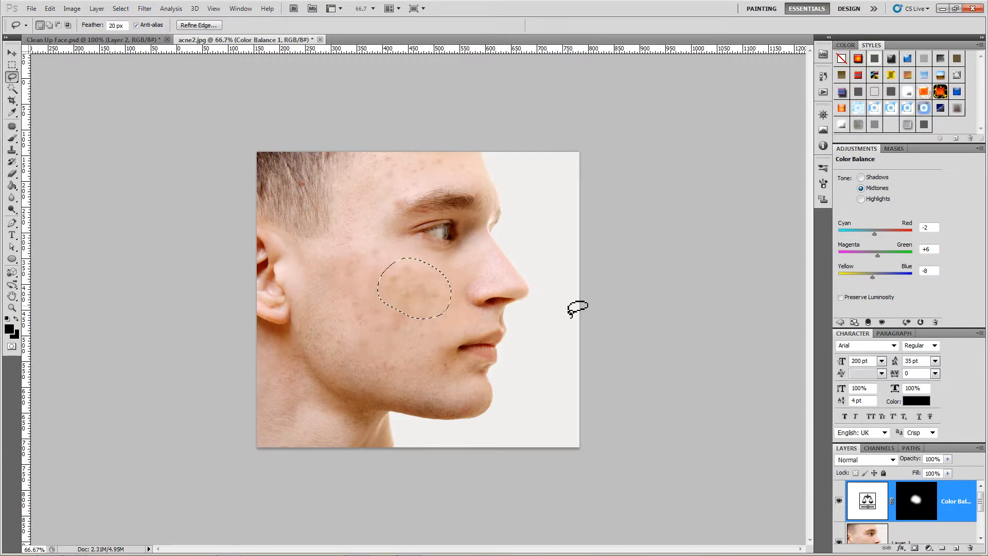
# Step: Deselect the cheek area and compare the skin with the Color Balance layer hidden and shown
pyautogui.hotkey('ctrl', 'd')
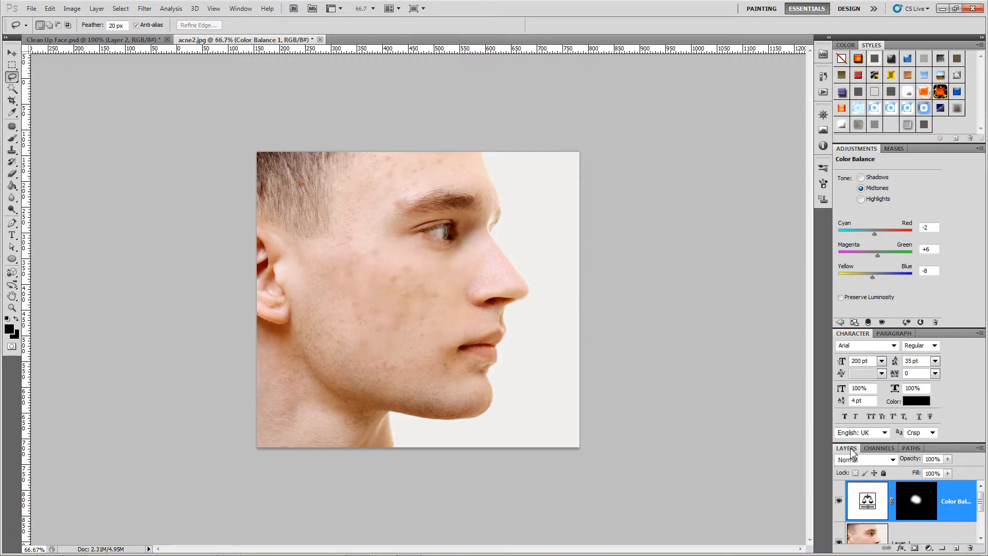
pyautogui.click(838, 503)
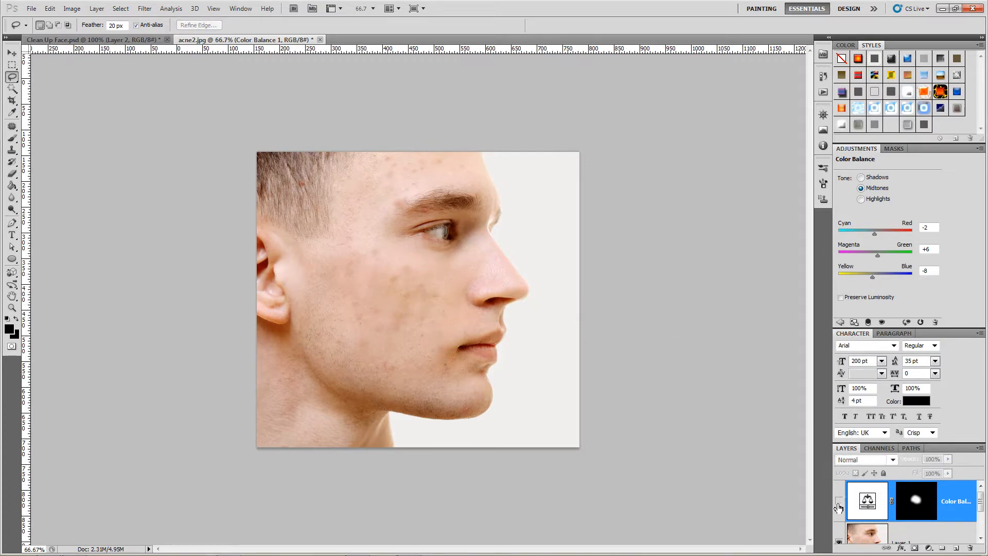
pyautogui.click(838, 503)
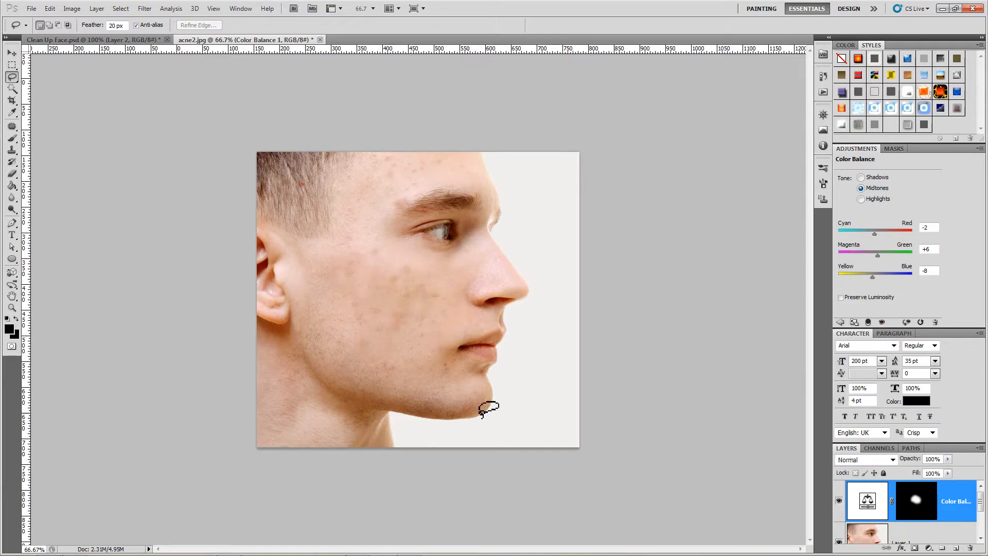
# Step: Try to lasso a small spot on the lower cheek with a 20 px feather and set the Lasso feather to 0 px
pyautogui.hotkey('ctrl', '+')
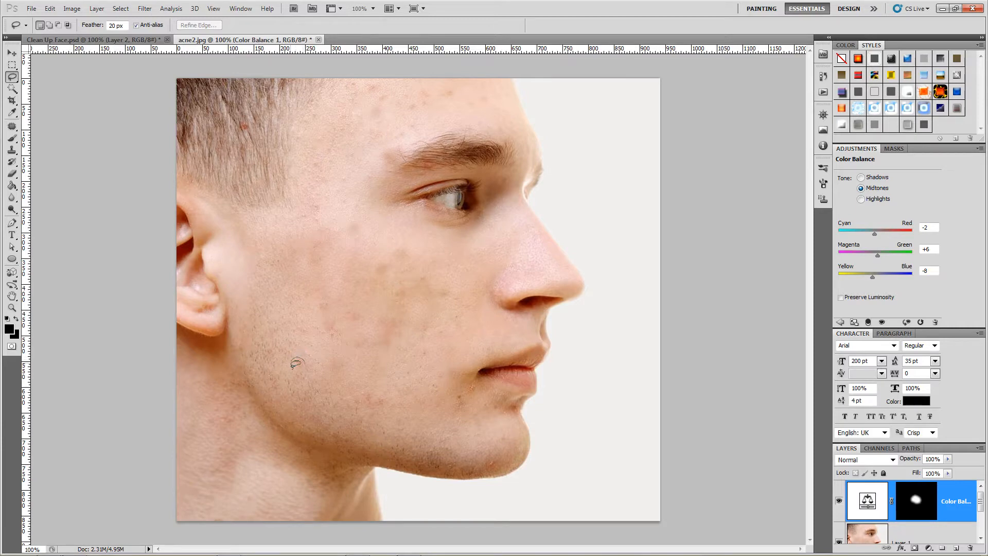
pyautogui.moveTo(303, 362); pyautogui.dragTo(303, 363)
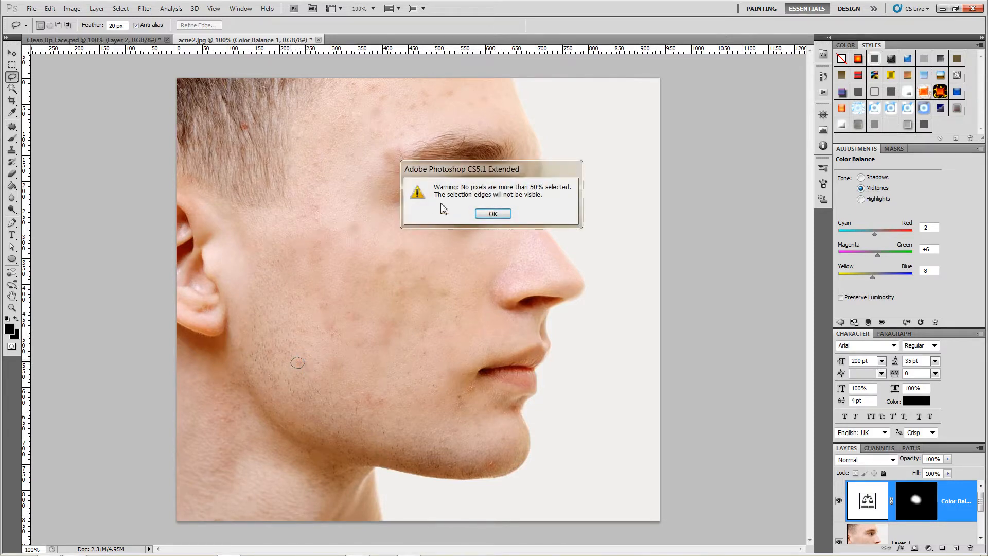
pyautogui.click(492, 214)
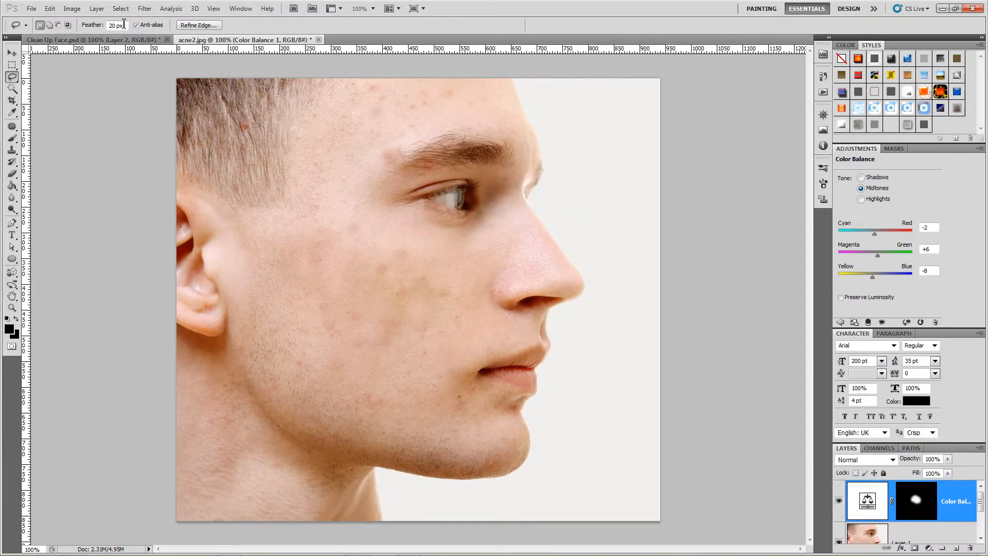
pyautogui.moveTo(123, 23); pyautogui.dragTo(78, 22)
pyautogui.write('0')
pyautogui.press('Return')
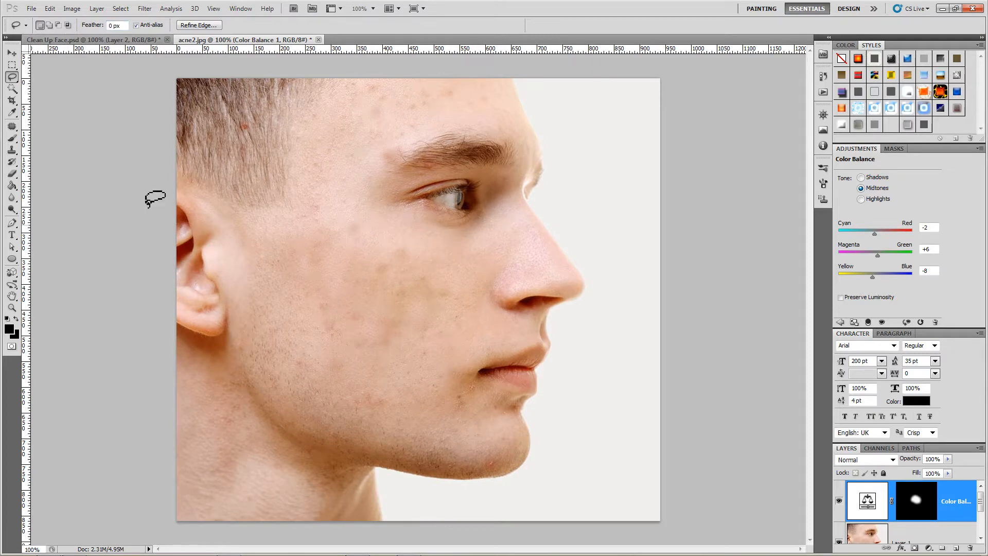
# Step: Lasso a small spot on the lower cheek and another below the corner of the mouth, clearing each selection
pyautogui.moveTo(295, 374)
pyautogui.mouseDown()
pyautogui.moveTo(305, 360)
pyautogui.moveTo(295, 357)
pyautogui.mouseUp()
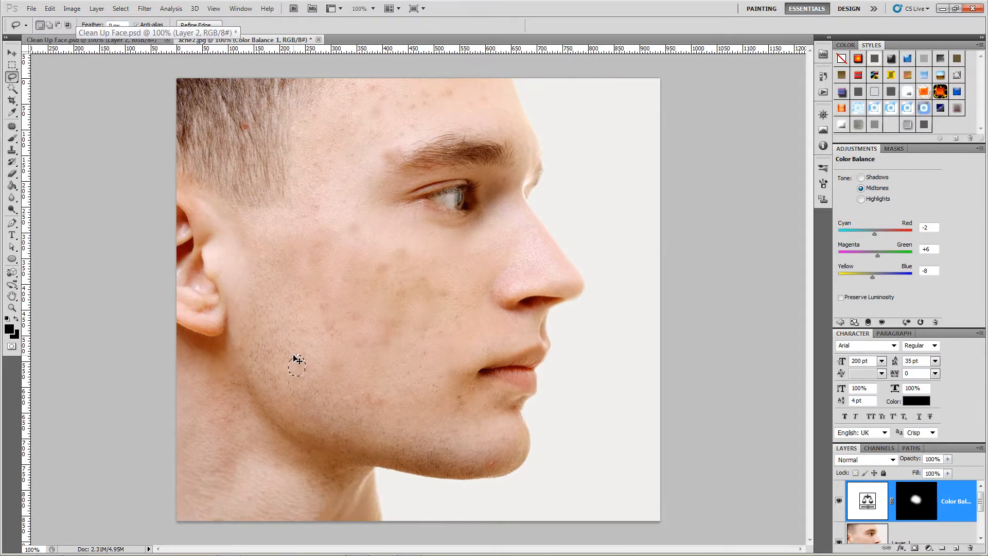
pyautogui.click(294, 359)
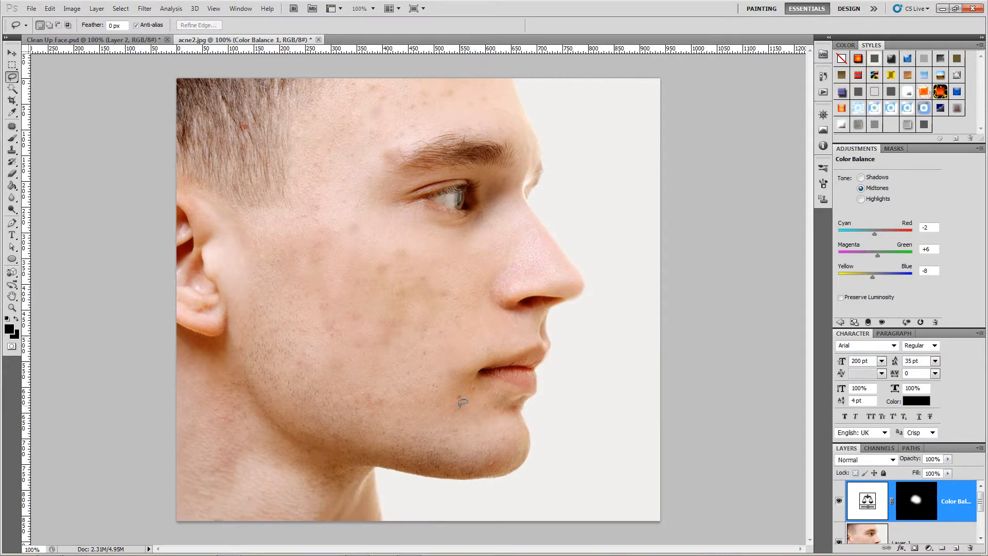
pyautogui.moveTo(459, 397); pyautogui.dragTo(462, 405)
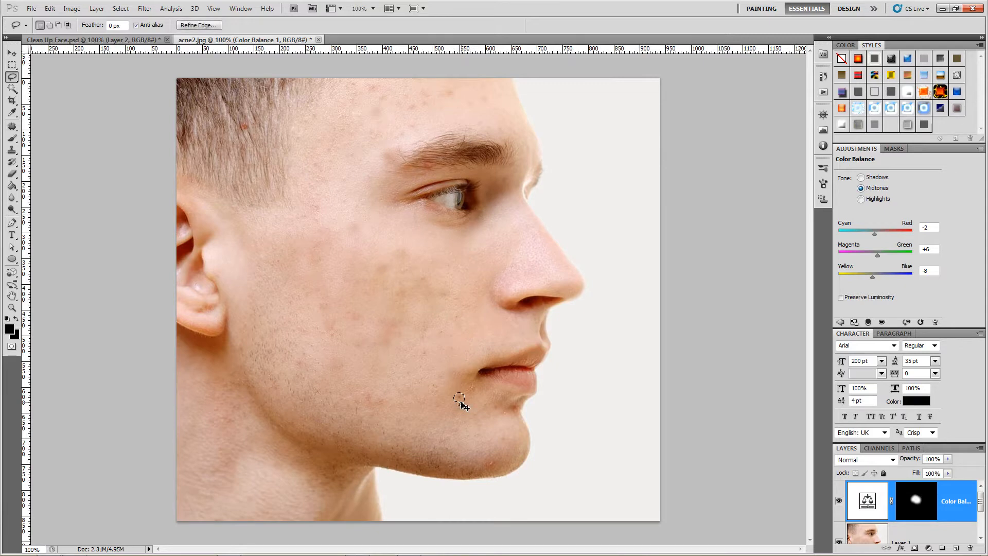
pyautogui.click(412, 355)
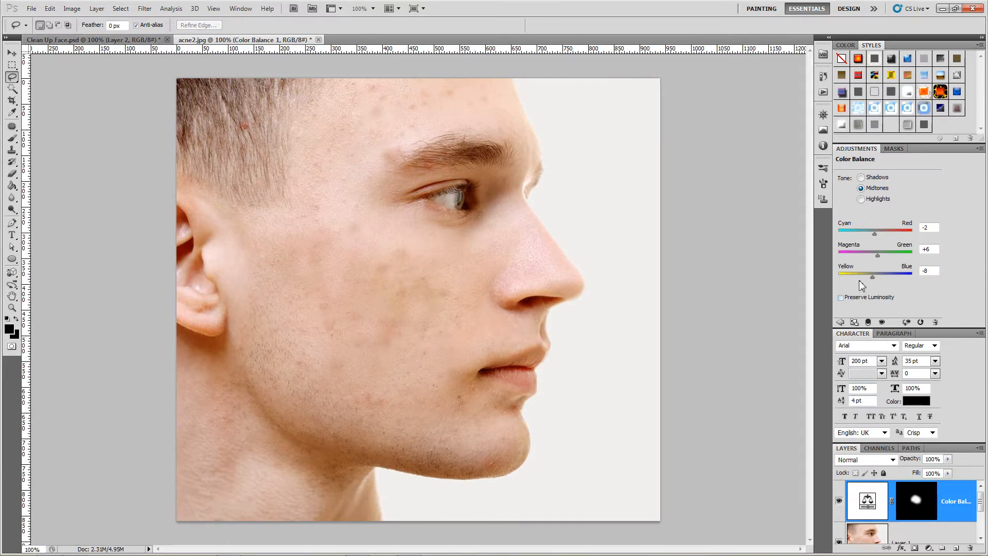
# Step: Set the Color Balance highlights to +6 for Cyan–Red, +1 for Magenta–Green and +13 for Yellow–Blue
pyautogui.click(866, 198)
pyautogui.moveTo(876, 234)
pyautogui.mouseDown()
pyautogui.moveTo(841, 235)
pyautogui.moveTo(926, 238)
pyautogui.moveTo(841, 241)
pyautogui.moveTo(889, 240)
pyautogui.moveTo(880, 240)
pyautogui.mouseUp()
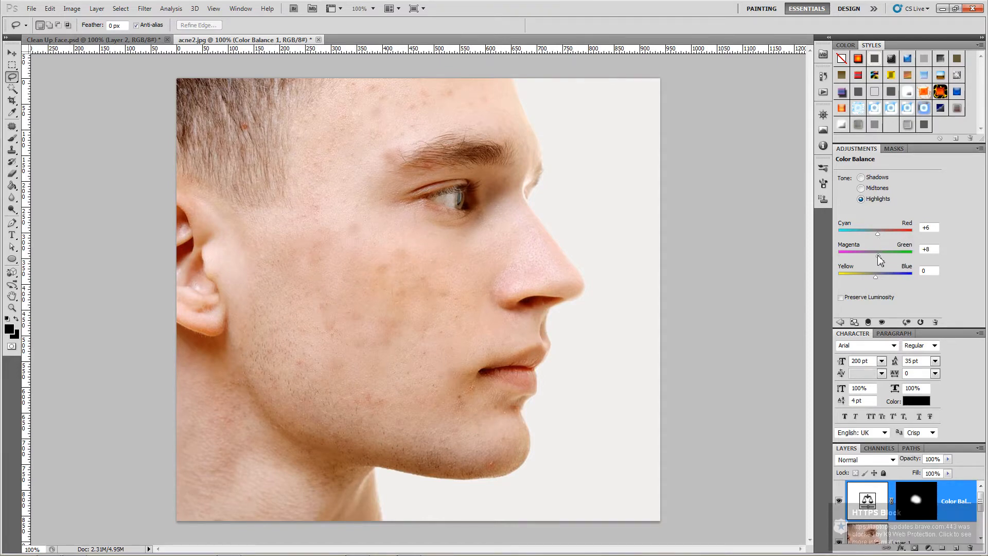
pyautogui.moveTo(875, 256); pyautogui.dragTo(877, 255)
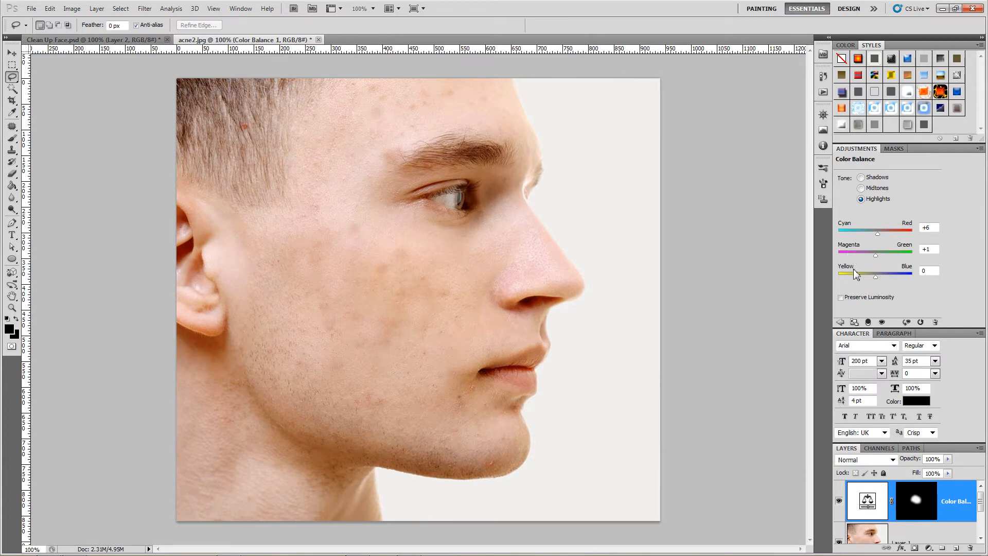
pyautogui.moveTo(875, 278); pyautogui.dragTo(880, 282)
# Step: Collapse the adjustment settings and group the Color Balance layer together with Layer 1
pyautogui.scroll(-3, 870, 472)
pyautogui.scroll(3, 868, 471)
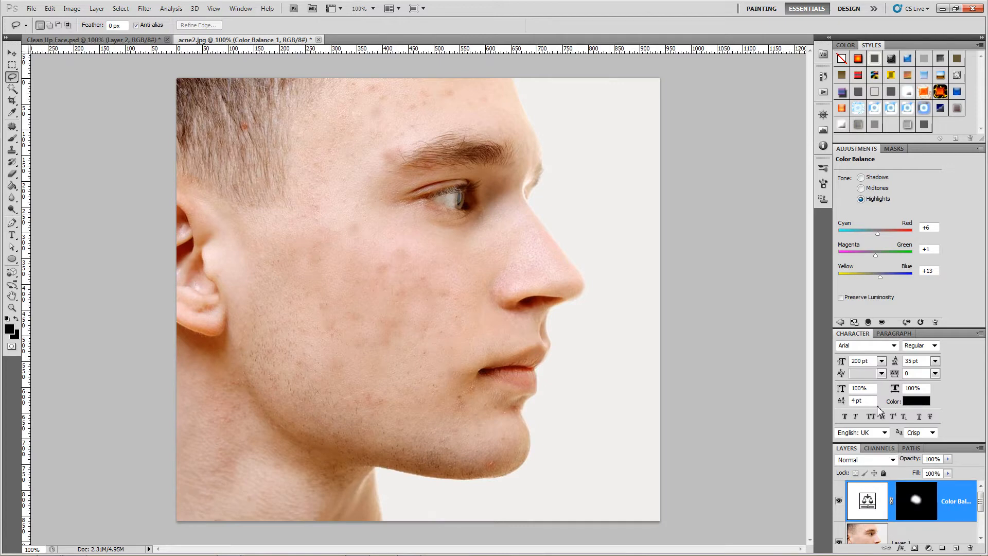
pyautogui.doubleClick(857, 148)
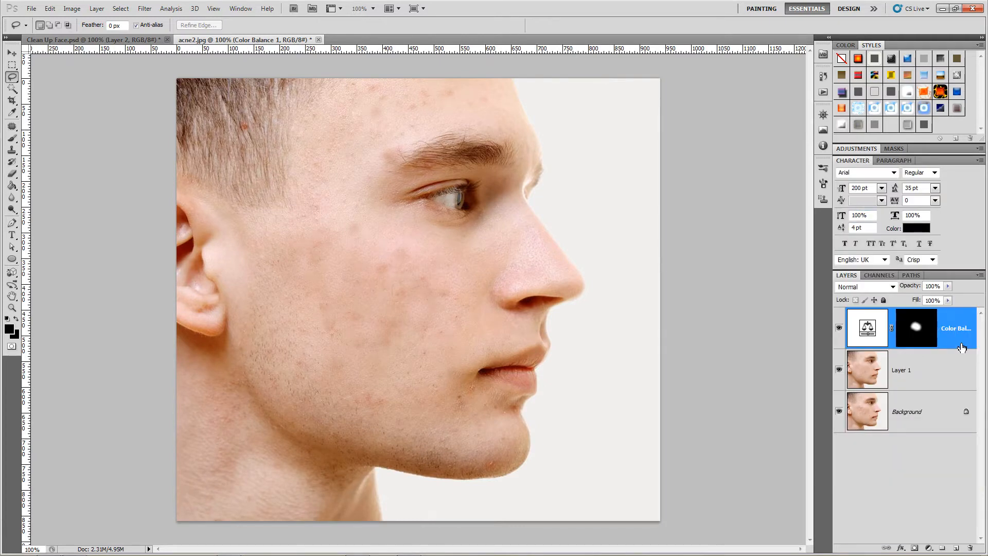
pyautogui.keyDown('shift'); pyautogui.click(961, 367); pyautogui.keyUp('shift')
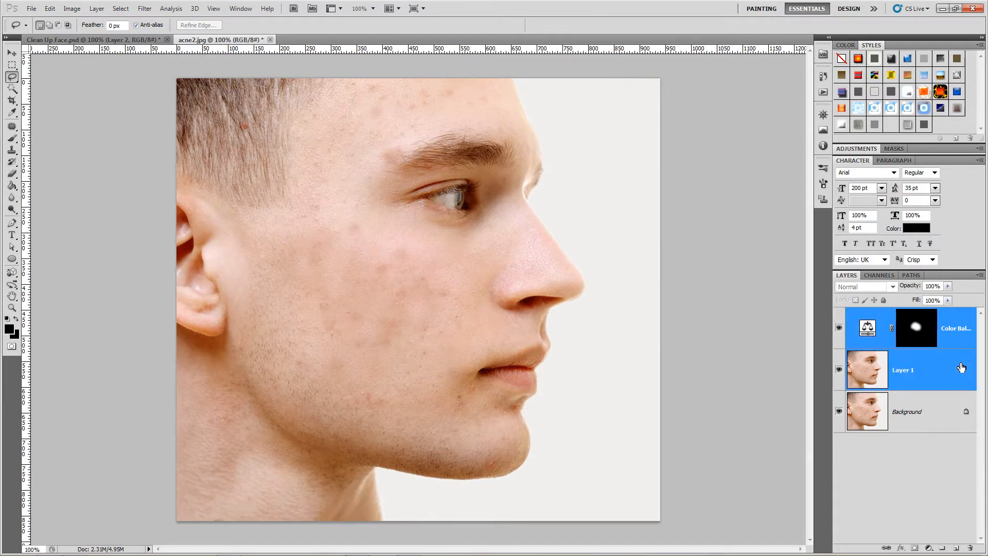
pyautogui.hotkey('ctrl', 'g')
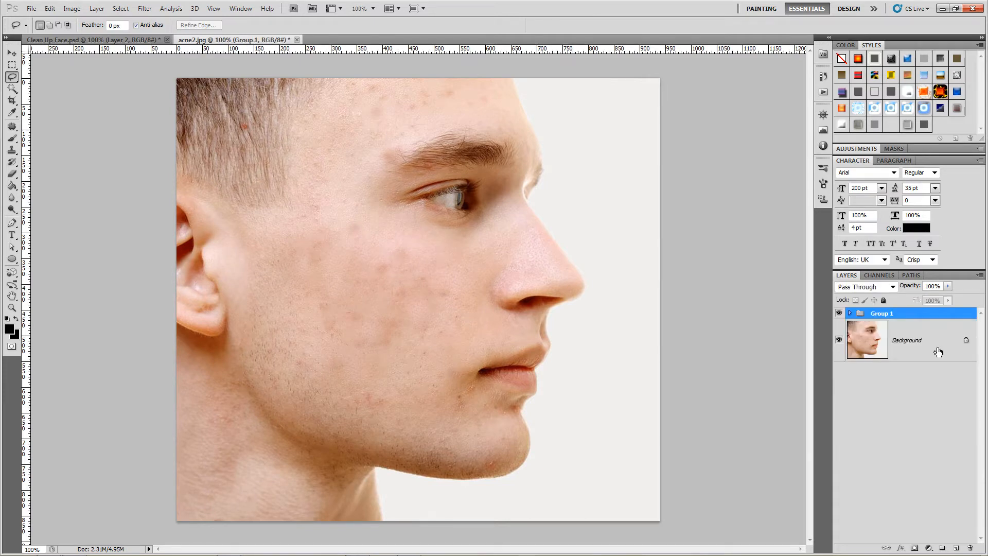
# Step: Compare the original and retouched faces by repeatedly hiding and showing Group 1
pyautogui.click(838, 313)
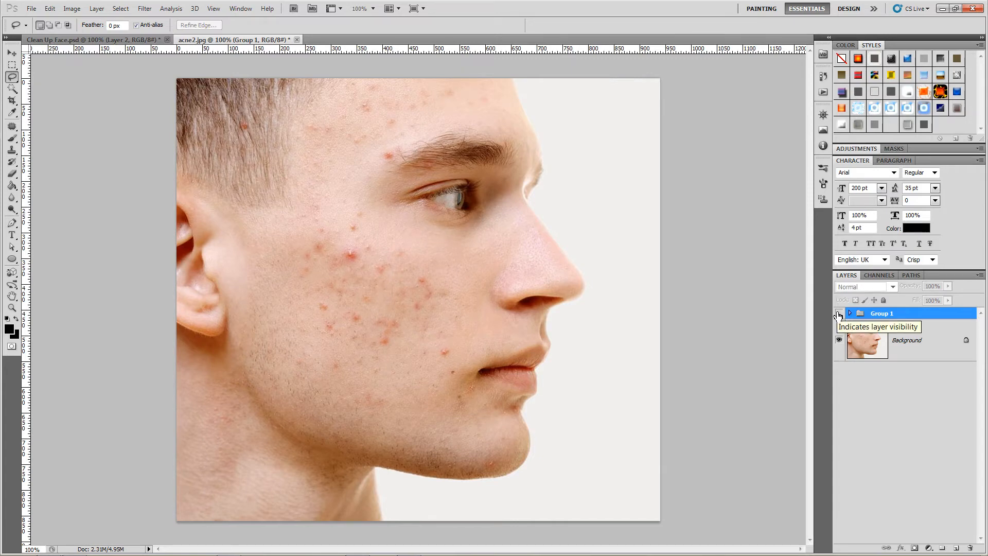
pyautogui.click(838, 314)
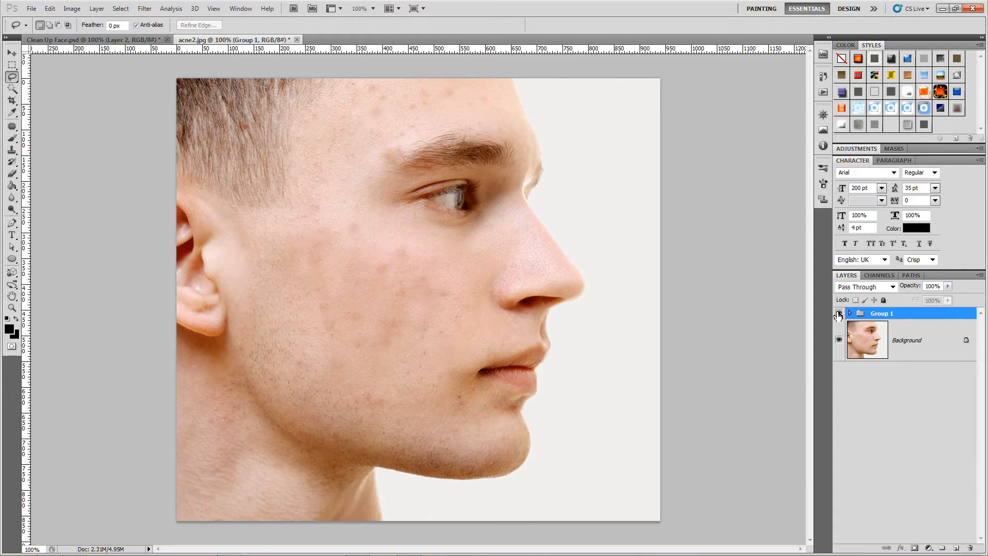
pyautogui.click(839, 314)
pyautogui.click(839, 314)
pyautogui.click(839, 314)
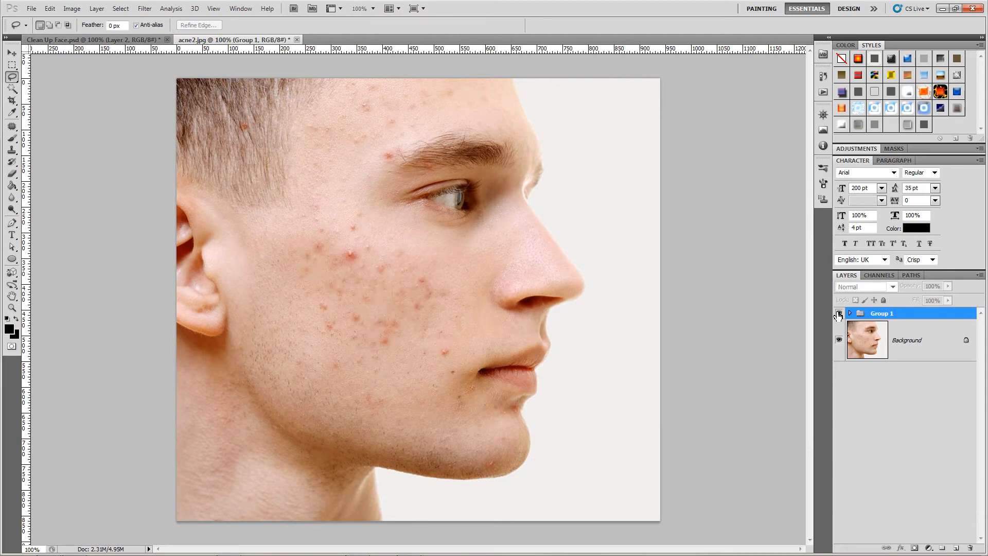
pyautogui.click(839, 313)
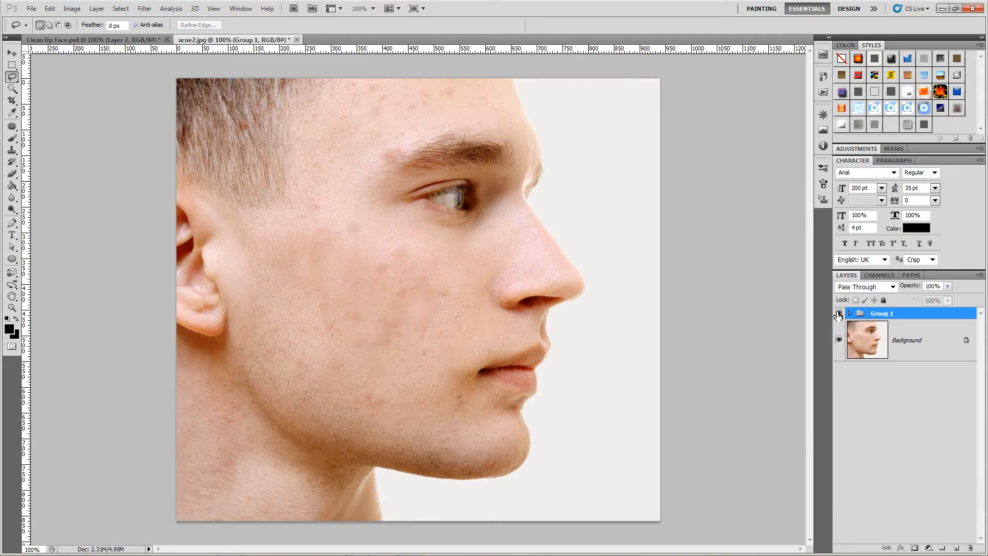
# Step: Switch to Clean Up Face.psd, hide Layer 3 and compare the face with Group 1 hidden and shown
pyautogui.click(106, 41)
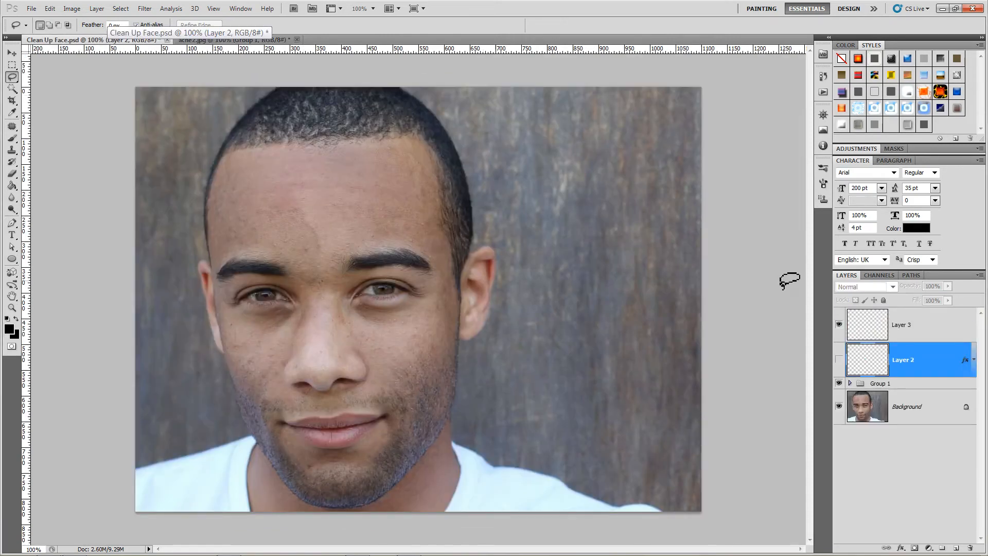
pyautogui.click(839, 326)
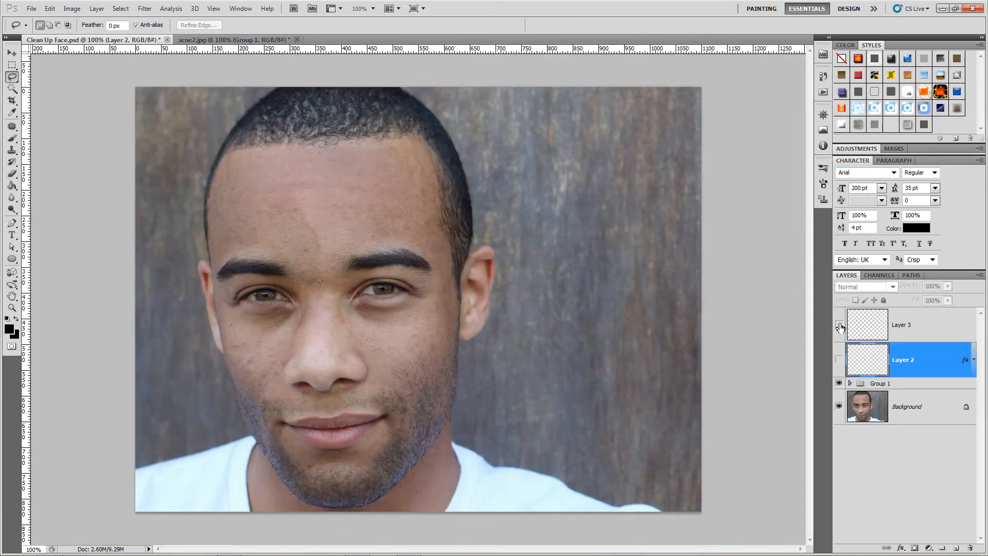
pyautogui.click(839, 384)
pyautogui.click(839, 383)
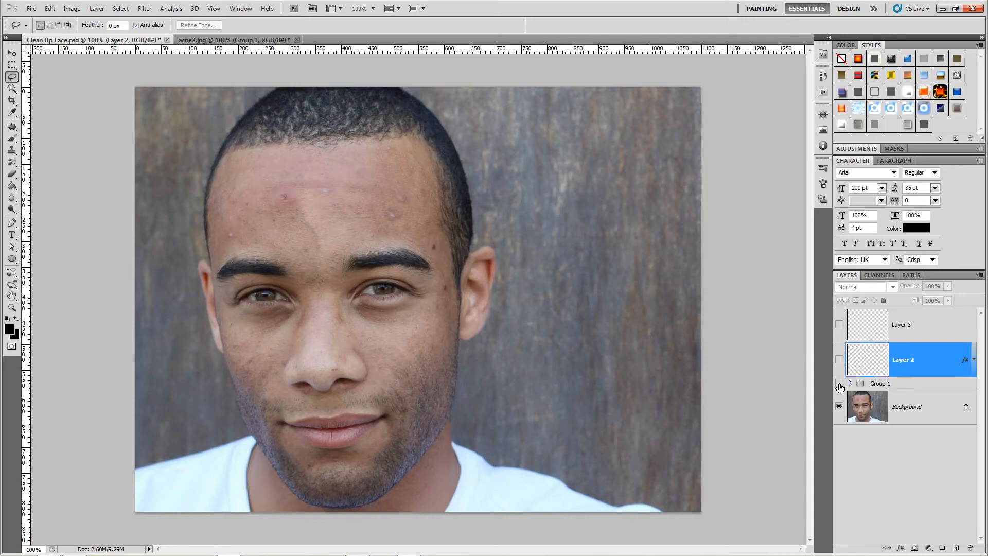
pyautogui.click(839, 384)
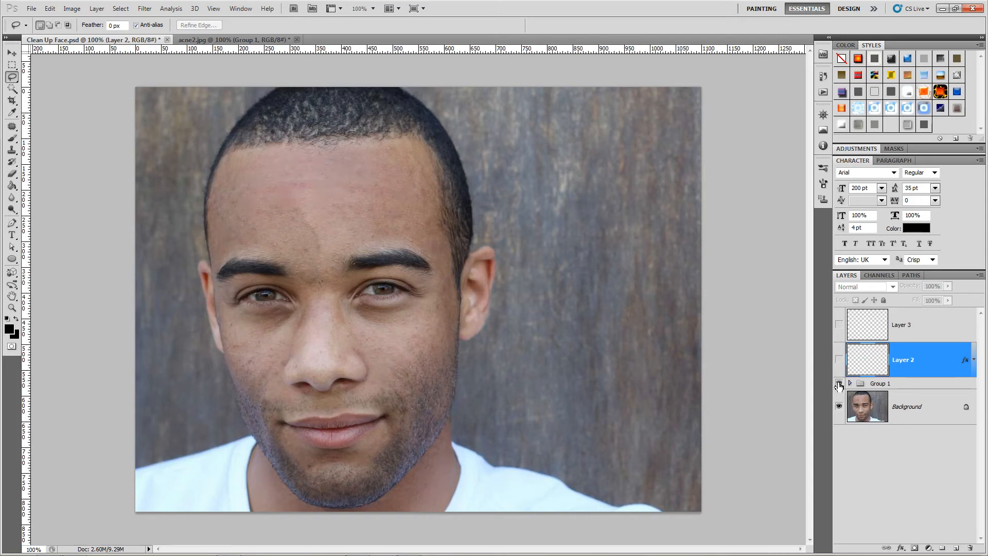
pyautogui.click(839, 384)
pyautogui.click(839, 384)
pyautogui.click(839, 384)
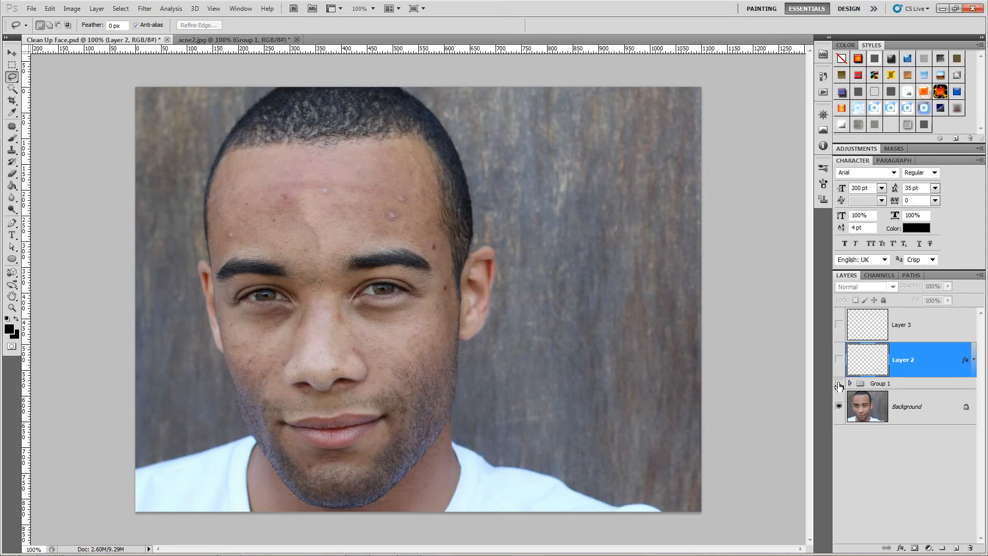
pyautogui.click(839, 384)
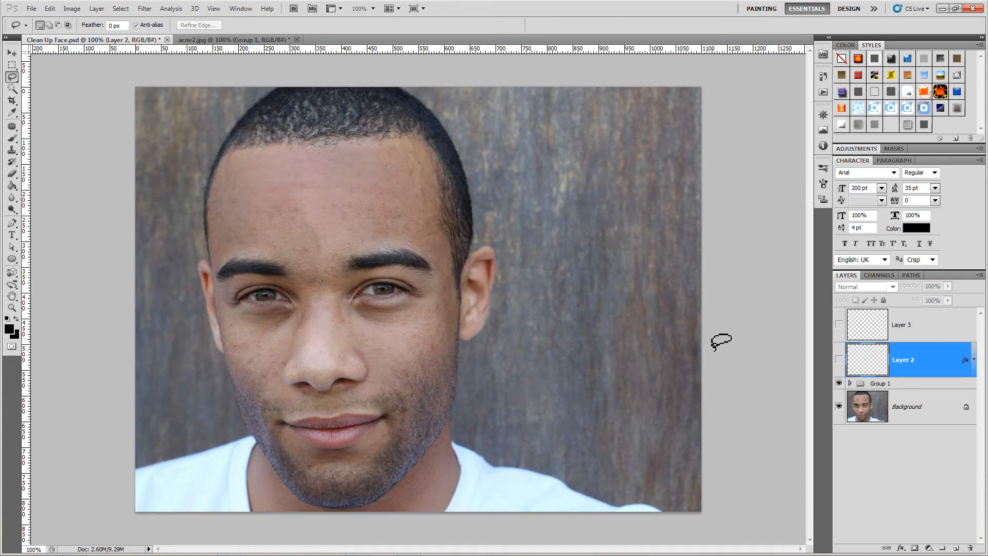
# Step: Check the effect of Layer 2 and Layer 3 by toggling their visibility, leaving Layer 3 selected and shown
pyautogui.click(839, 360)
pyautogui.click(839, 360)
pyautogui.click(860, 325)
pyautogui.click(839, 325)
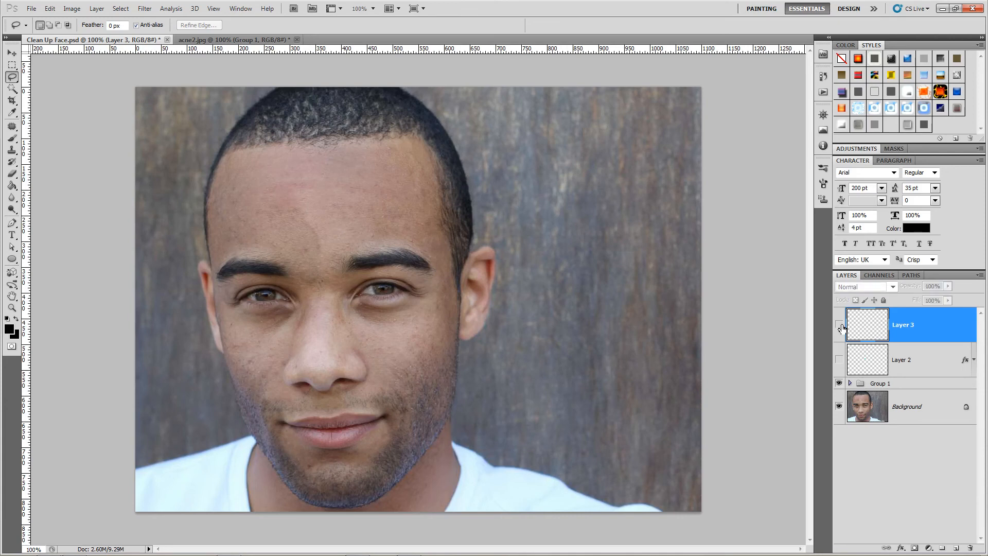
pyautogui.click(839, 325)
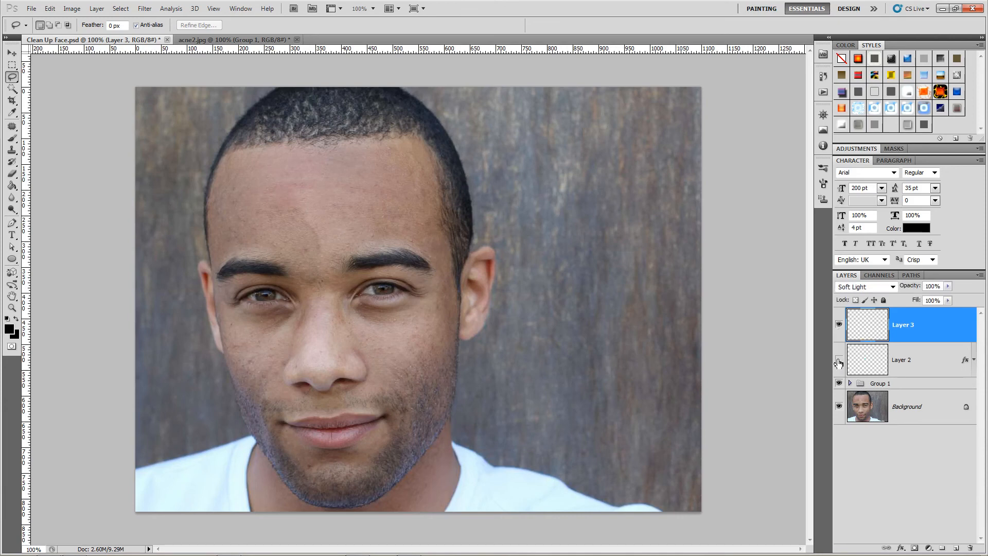